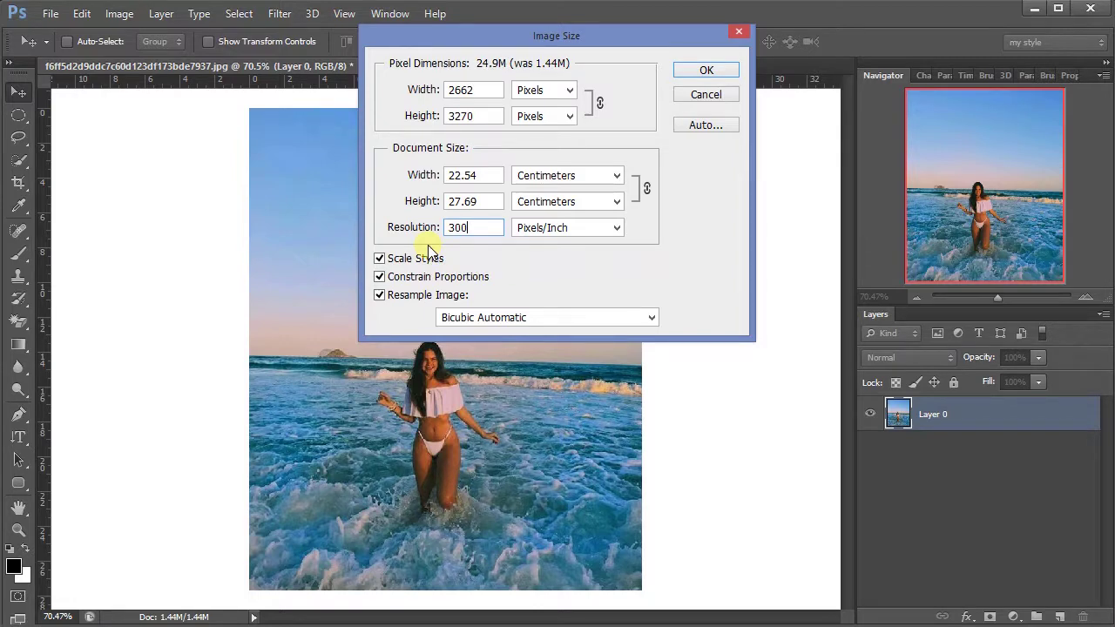
Step: Resample the image to a resolution of 300 pixels/inch
key(Return)
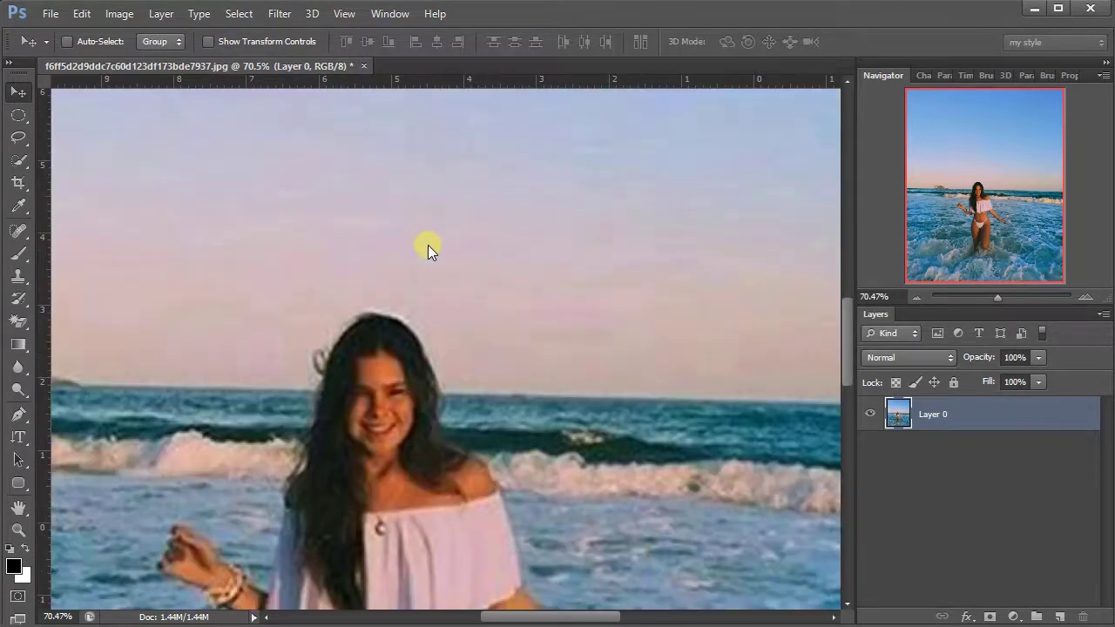
mouse_move(994, 296)
mouse_down()
mouse_move(984, 311)
mouse_move(993, 294)
mouse_move(978, 301)
mouse_move(985, 311)
mouse_up()
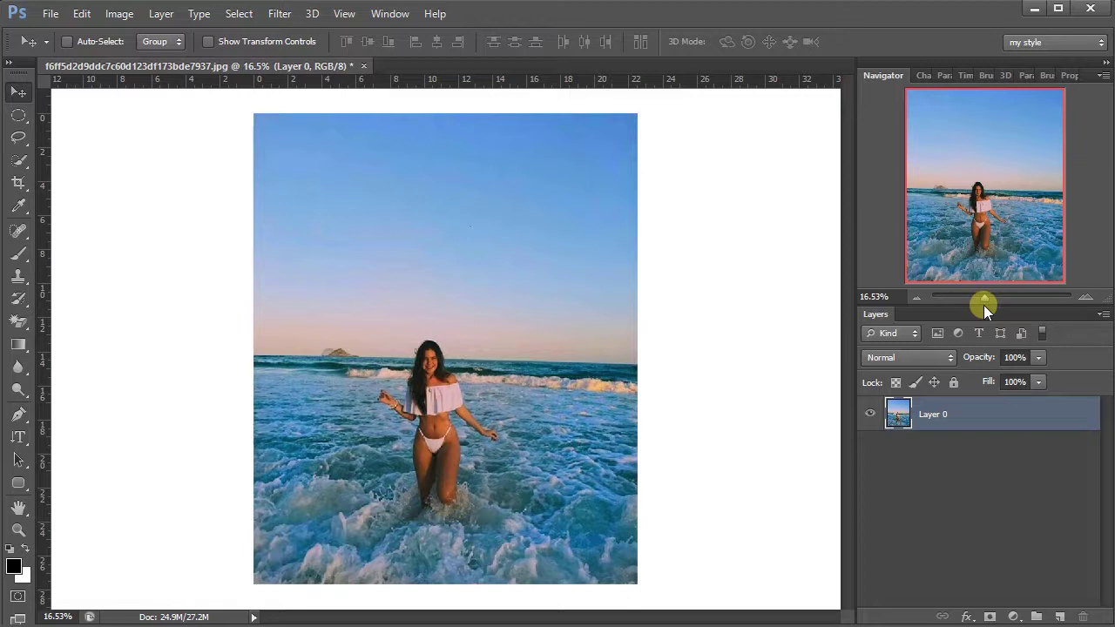
Step: Activate the Clone Stamp tool for retouching the area around the woman's head
click(19, 278)
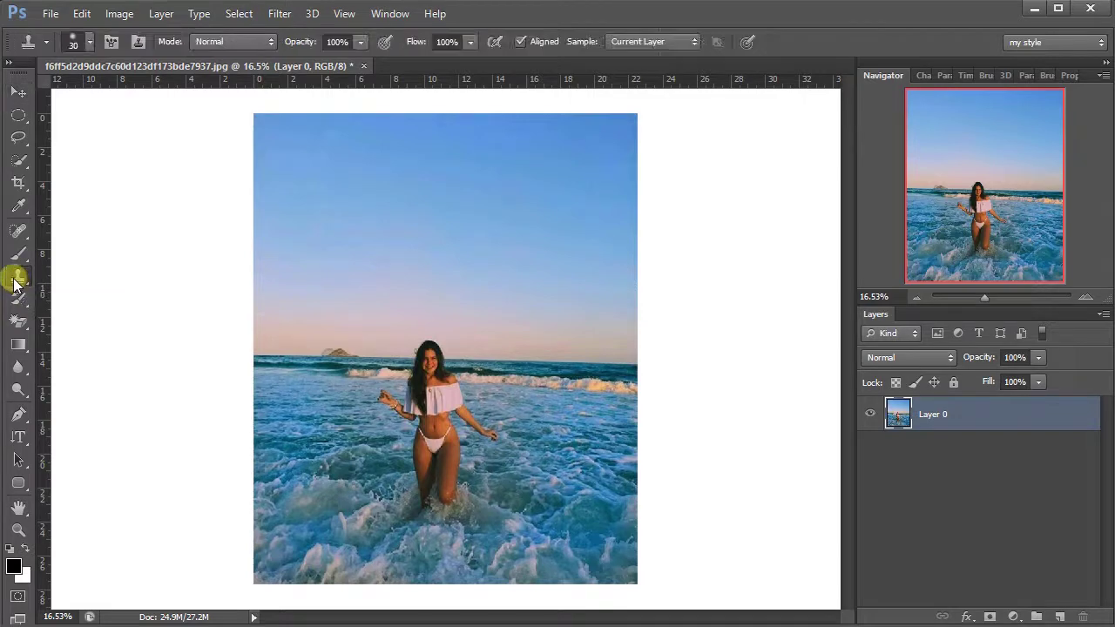
drag(985, 299, 1002, 297)
drag(999, 191, 983, 197)
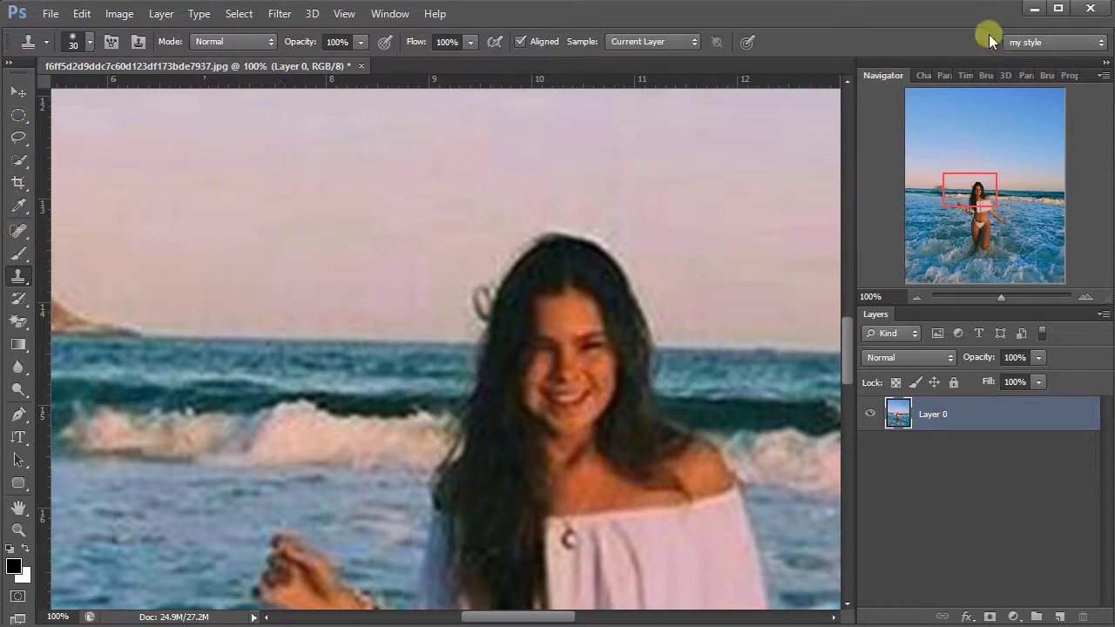
Step: Examine the second beach photo on the desktop in Windows Photo Viewer and return to Photoshop
click(1034, 9)
double_click(52, 57)
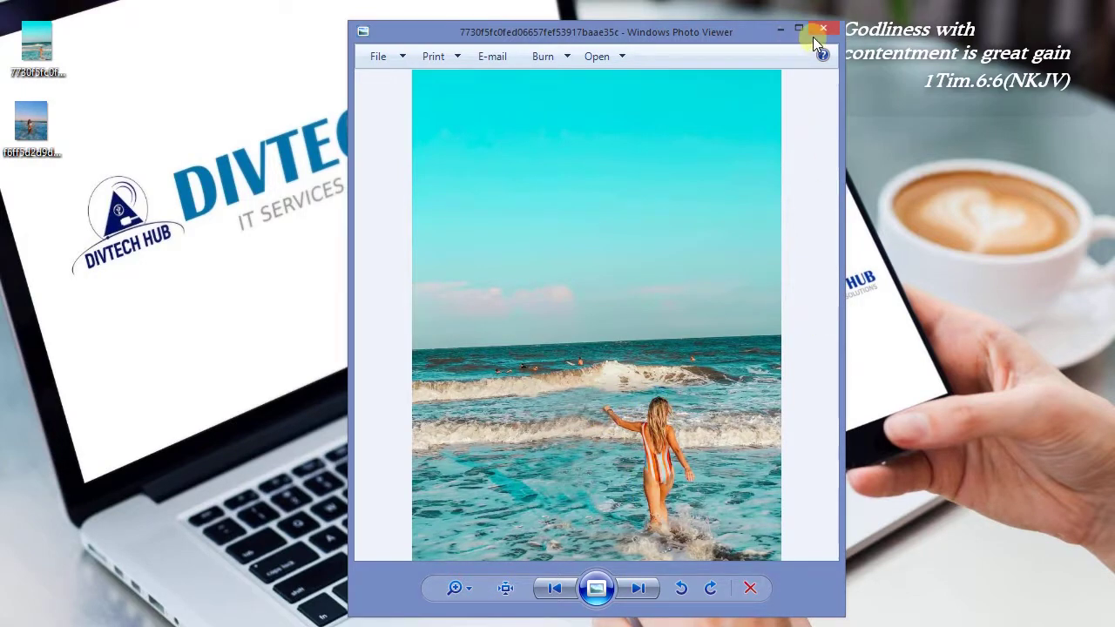
click(780, 30)
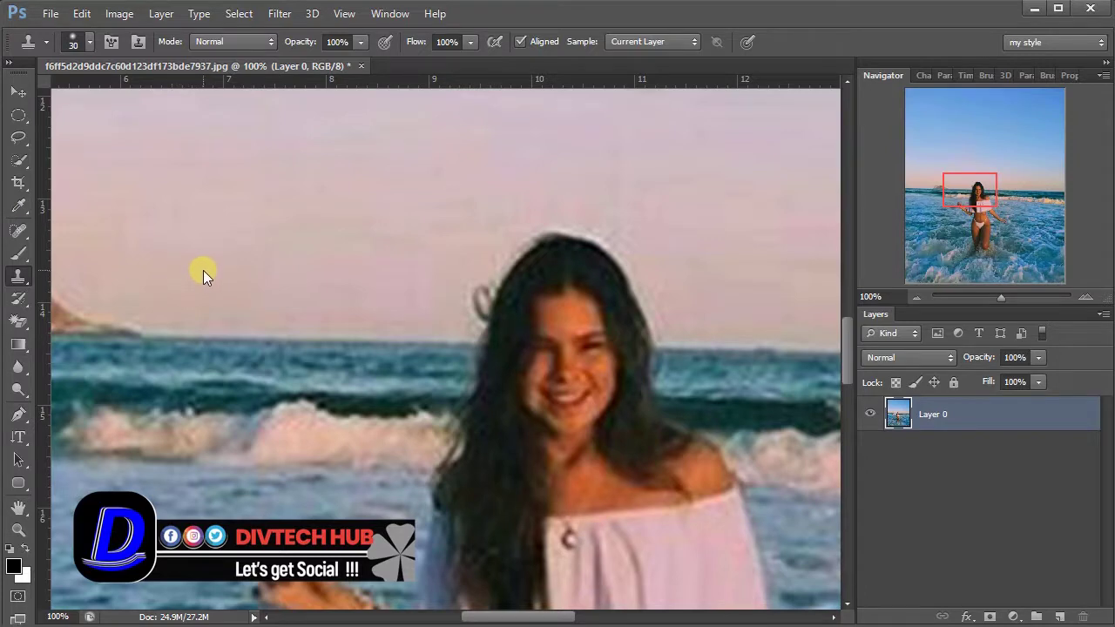
Step: Enlarge the clone brush to 50 and clone sky over the top of the woman's head down to the horizon
key(bracketright)
key(bracketright)
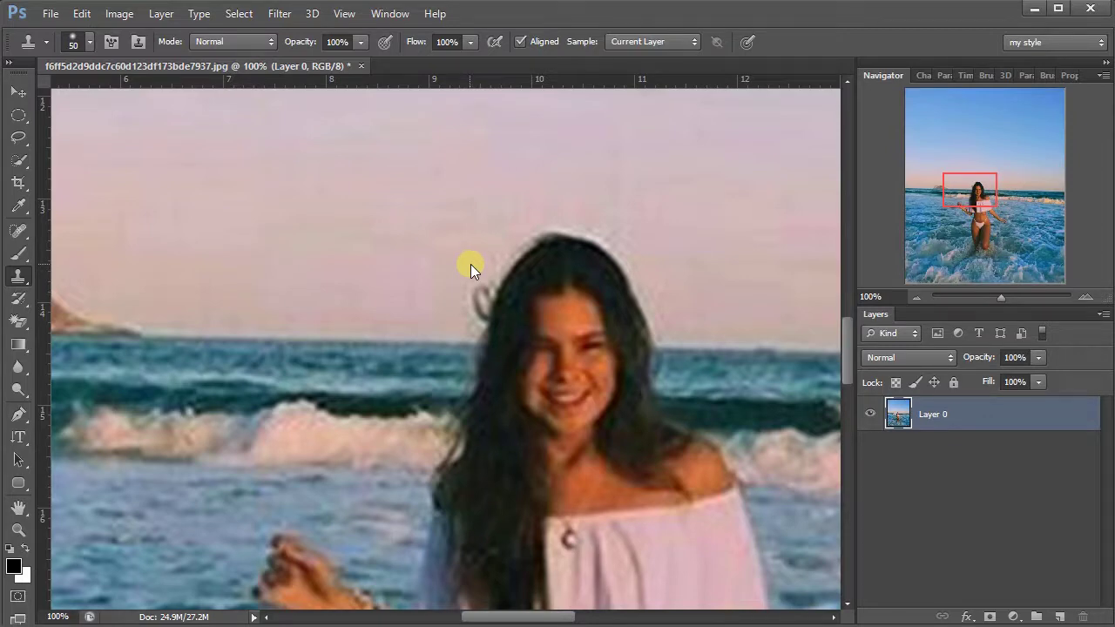
drag(470, 264, 630, 266)
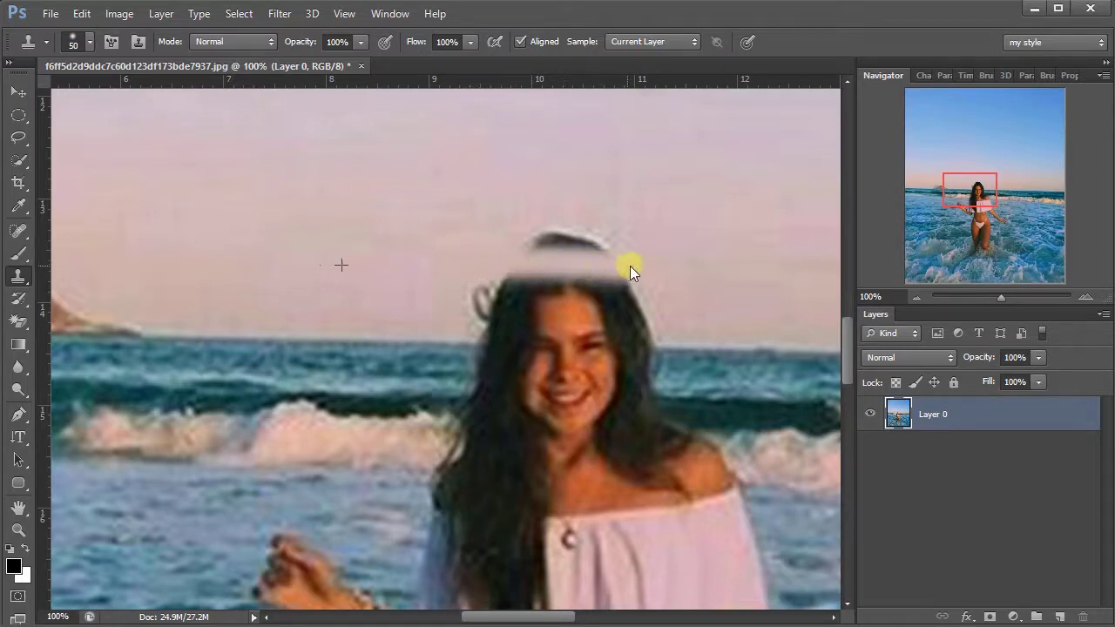
mouse_move(526, 243)
mouse_down()
mouse_move(608, 248)
mouse_move(540, 229)
mouse_move(582, 240)
mouse_up()
drag(447, 282, 629, 294)
drag(510, 277, 627, 278)
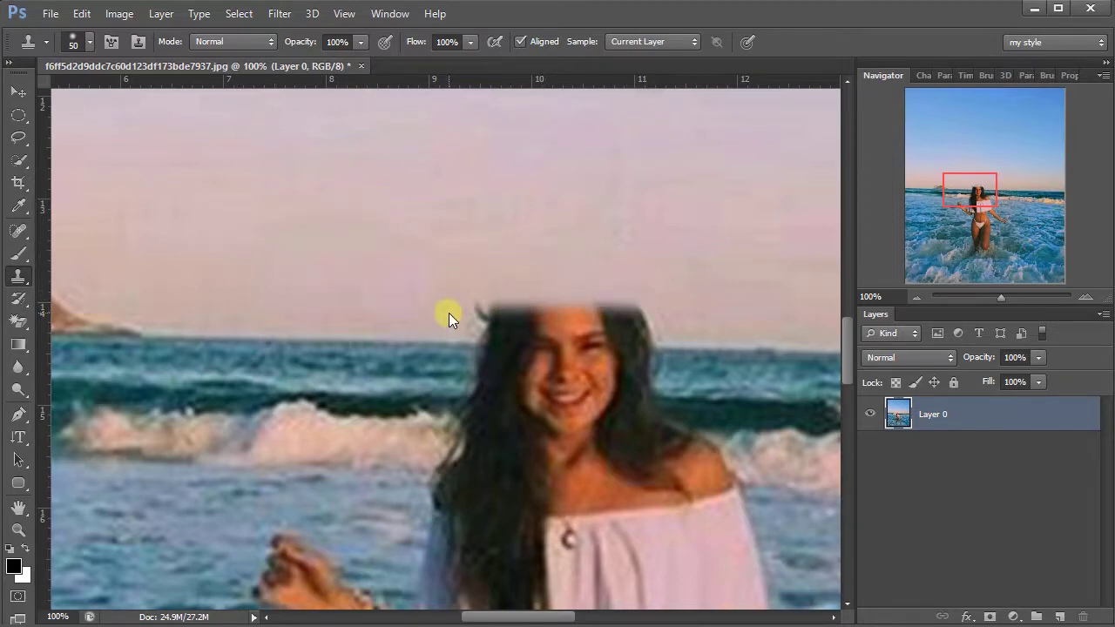
drag(462, 311, 671, 306)
drag(477, 320, 659, 320)
drag(483, 326, 660, 326)
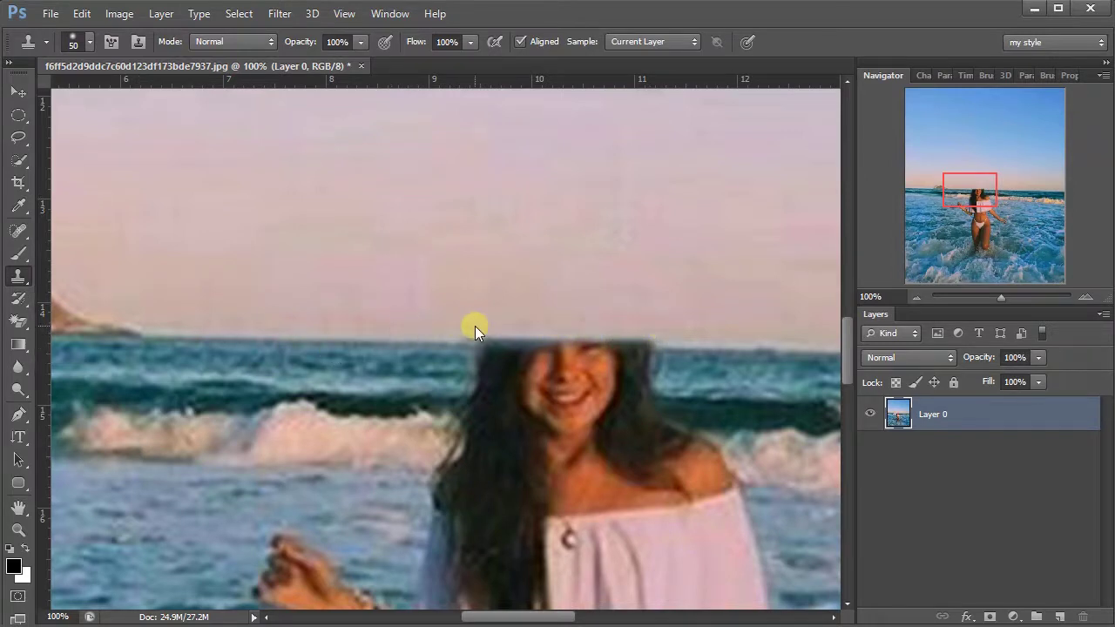
drag(475, 327, 498, 327)
Step: Clone sea water over the woman's face, from the horizon down to the dark wave
drag(469, 354, 657, 354)
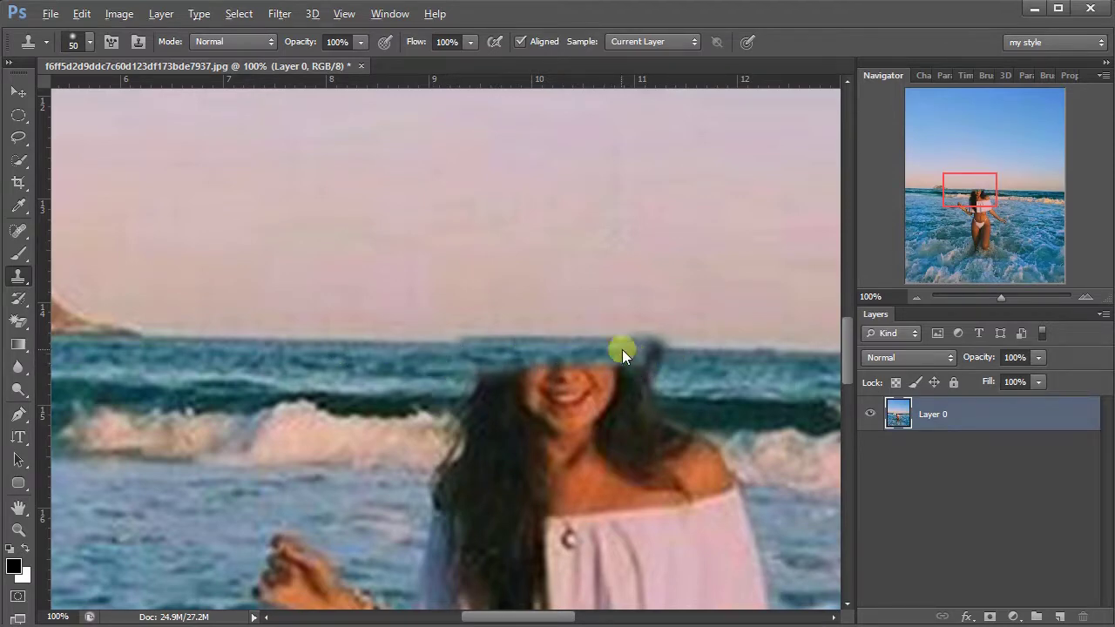
mouse_move(616, 349)
mouse_down()
mouse_move(713, 364)
mouse_move(666, 353)
mouse_up()
alt+click(144, 395)
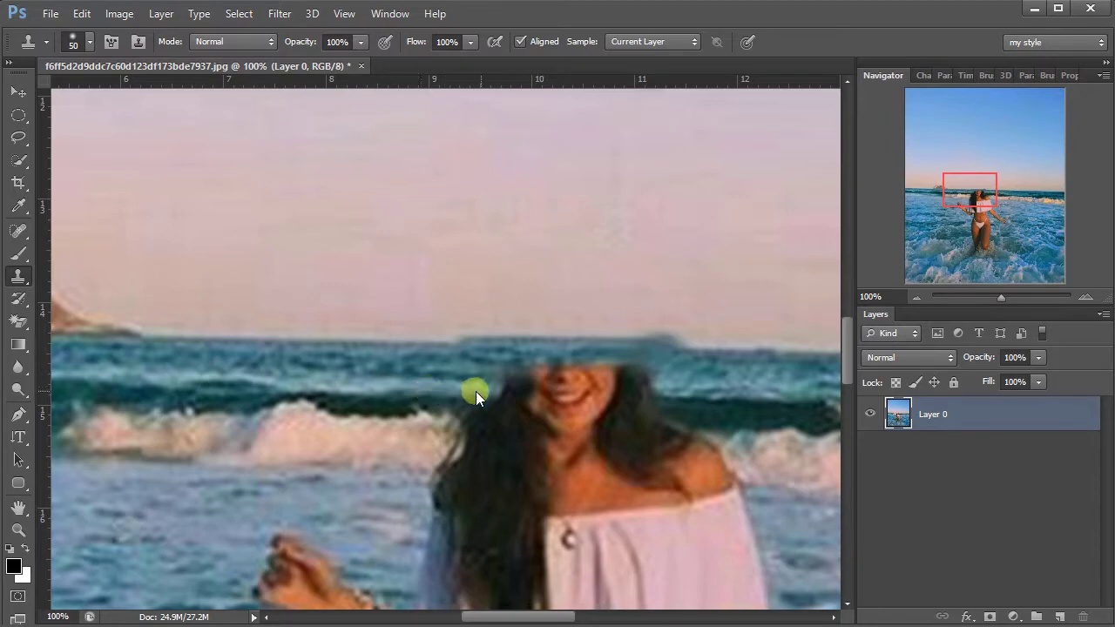
mouse_move(484, 391)
mouse_down()
mouse_move(634, 379)
mouse_move(495, 365)
mouse_move(614, 366)
mouse_move(496, 436)
mouse_up()
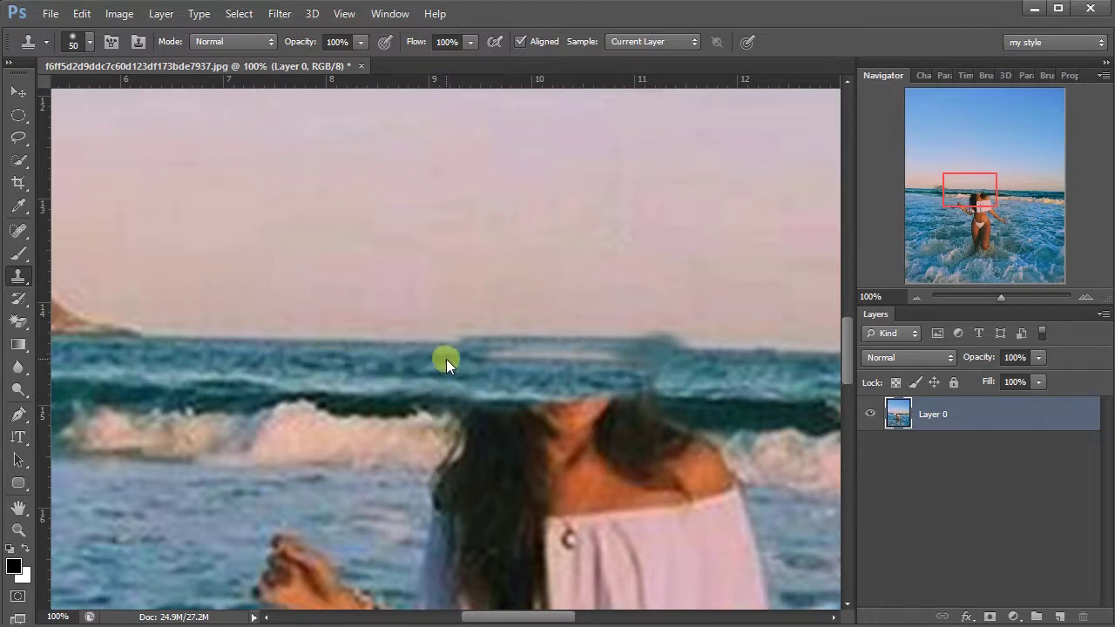
mouse_move(468, 359)
mouse_down()
mouse_move(617, 356)
mouse_move(655, 401)
mouse_up()
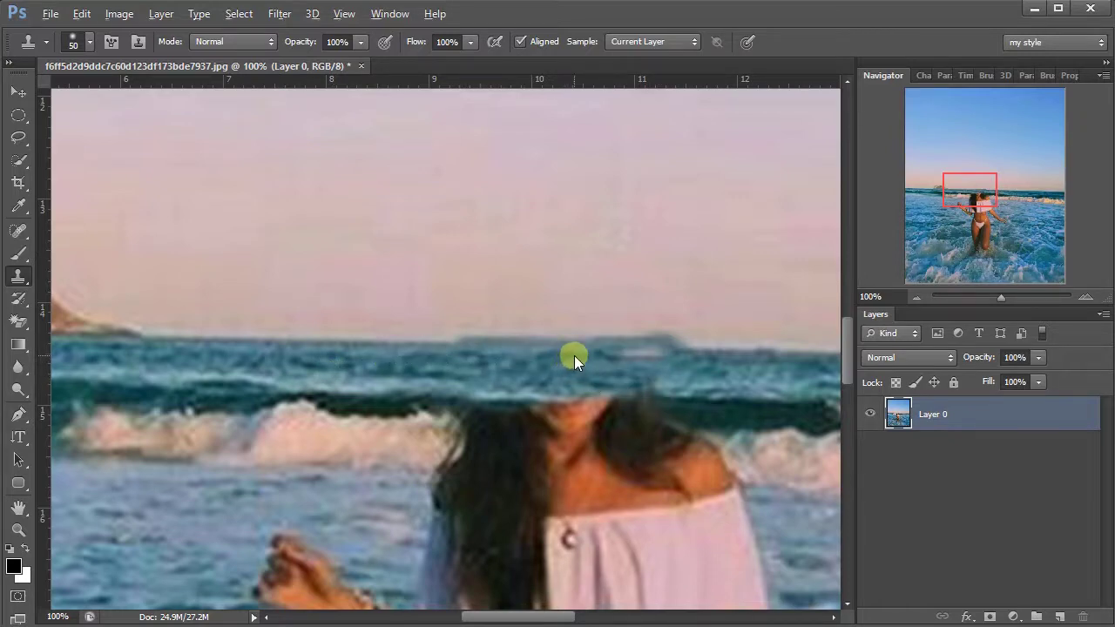
drag(613, 360, 657, 355)
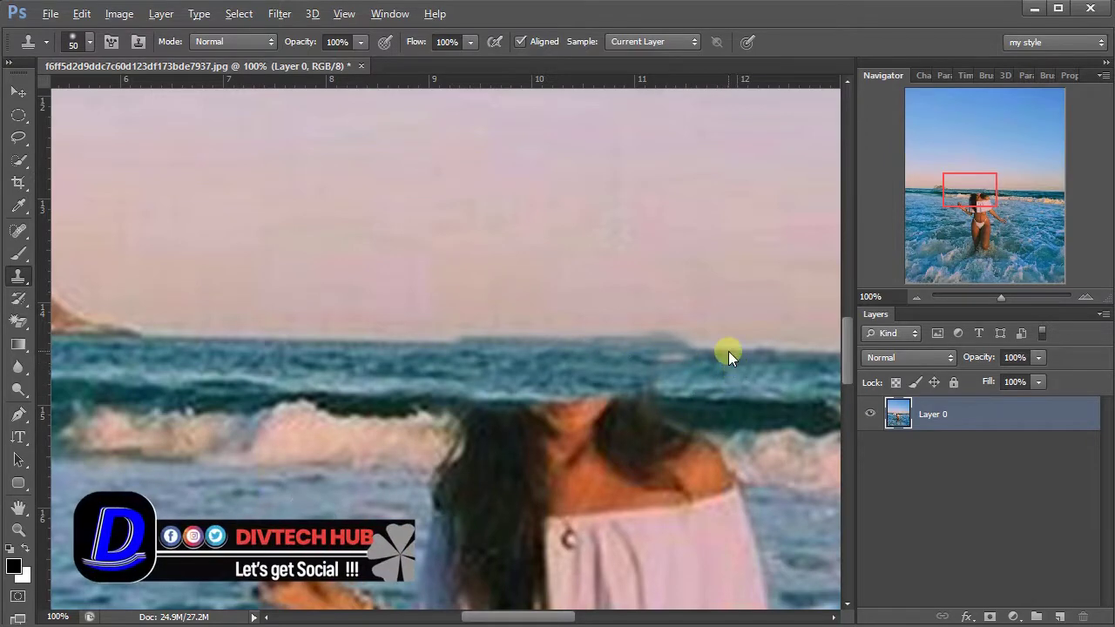
drag(701, 357, 635, 396)
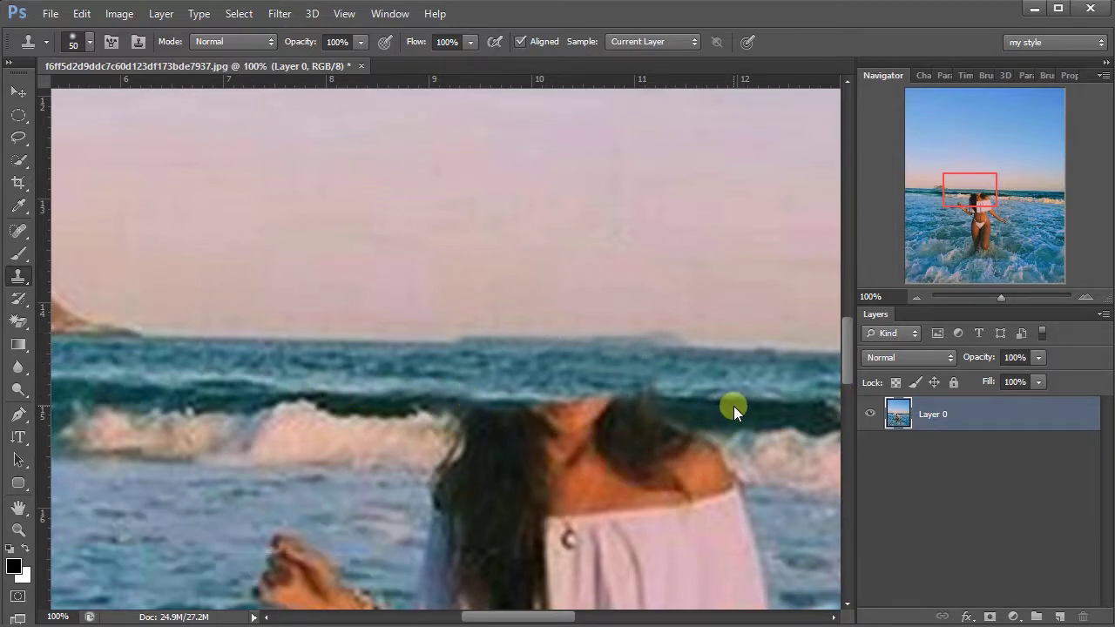
Step: Clean up the raised smudges along the horizon above the woman by cloning the neighbouring horizon edge over them
drag(1008, 301, 982, 303)
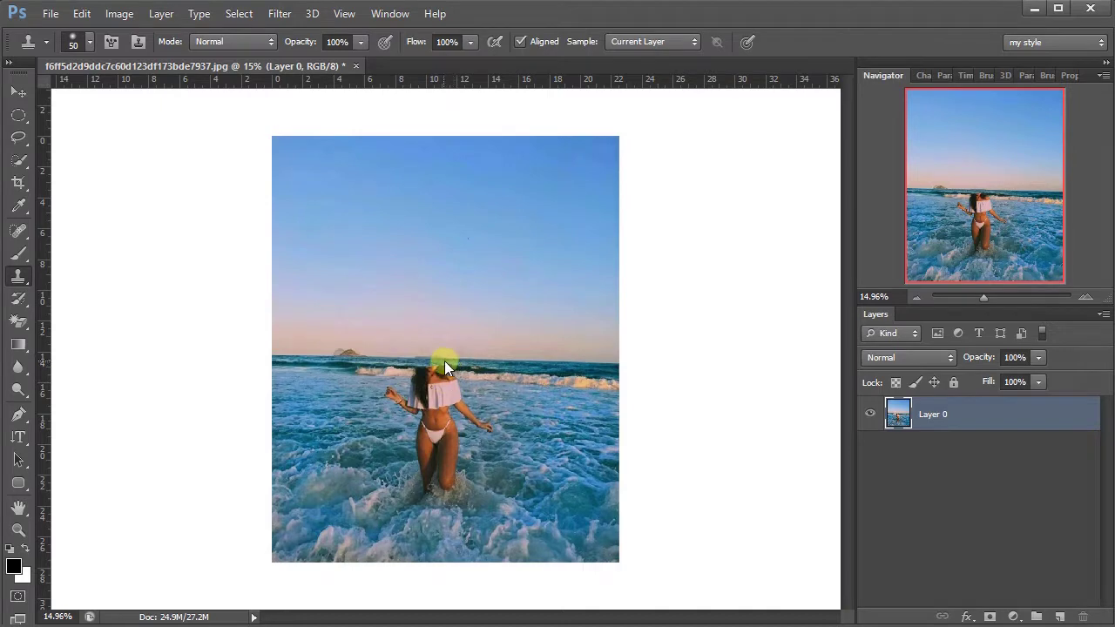
click(995, 297)
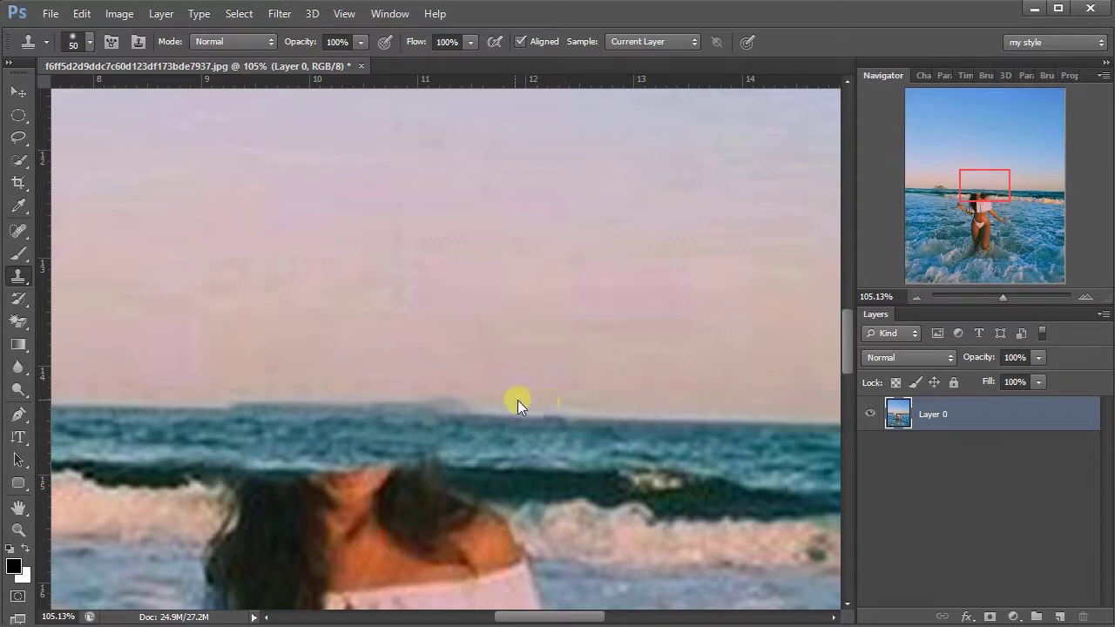
drag(473, 400, 223, 401)
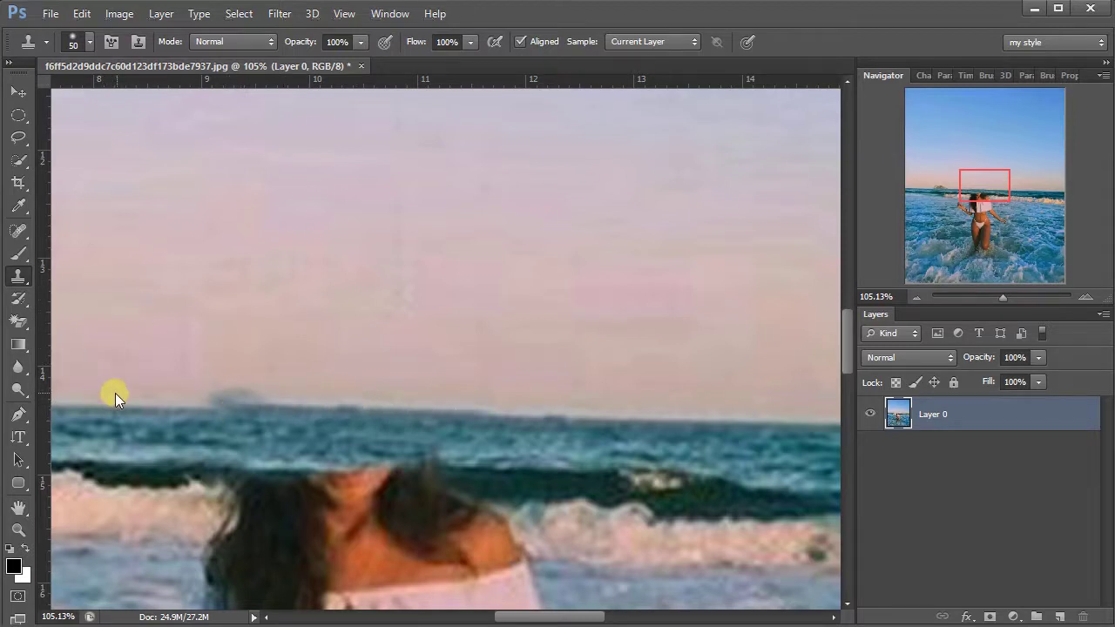
drag(191, 397, 258, 399)
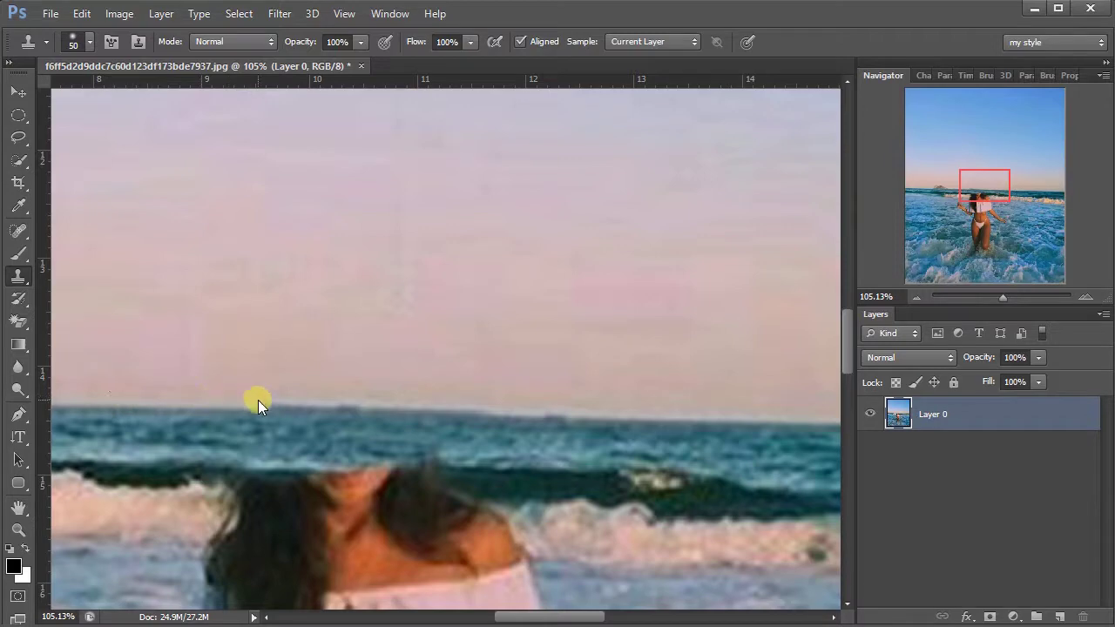
Step: Clone the dark wave band across the woman's neck and hair, reducing the brush size to 30
mouse_move(1009, 287)
mouse_down()
mouse_move(973, 305)
mouse_move(1003, 298)
mouse_up()
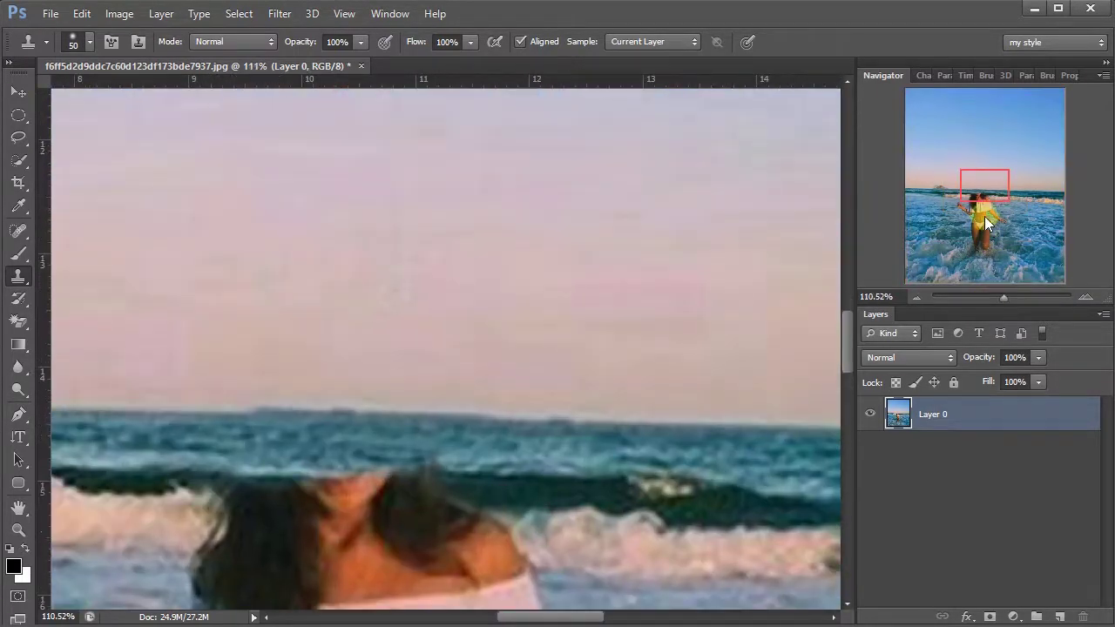
drag(984, 188, 978, 197)
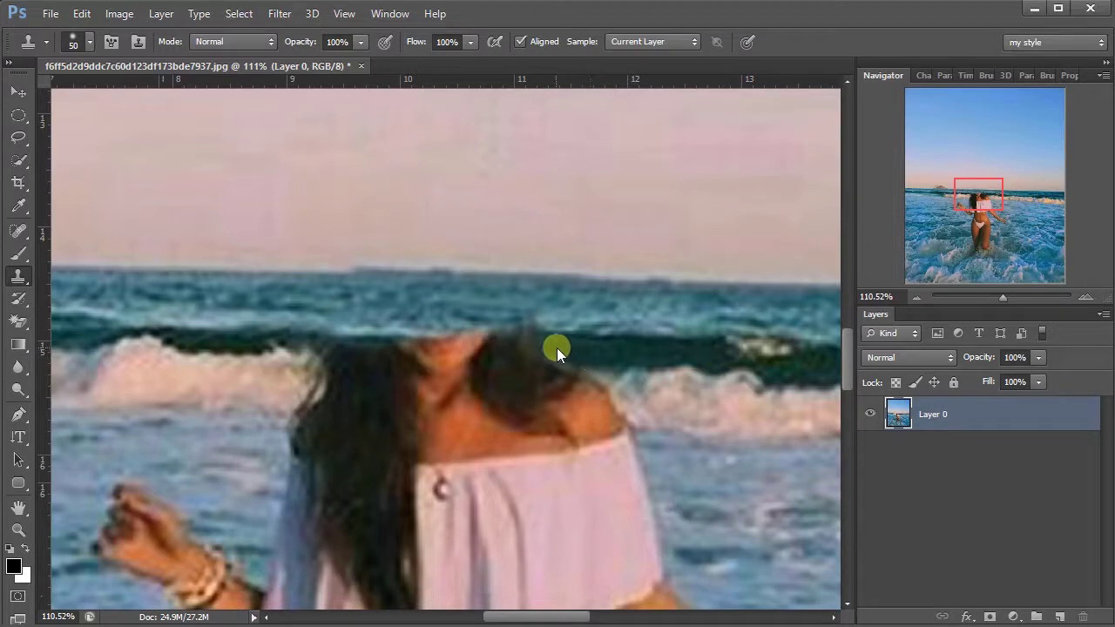
drag(550, 348, 345, 349)
key(bracketleft)
key(bracketleft)
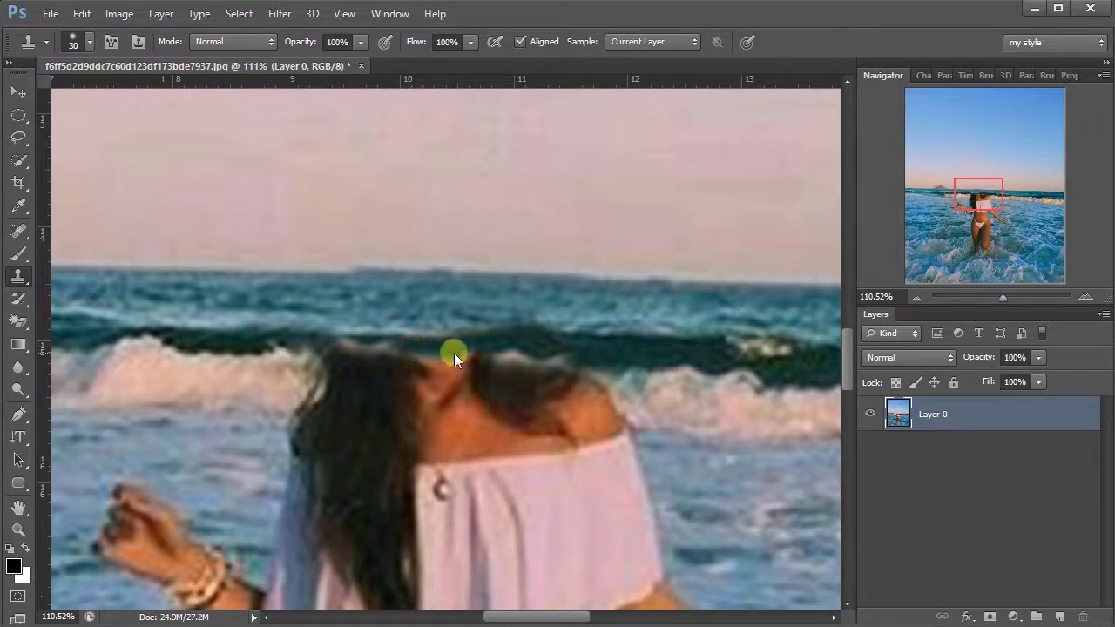
drag(441, 344, 317, 346)
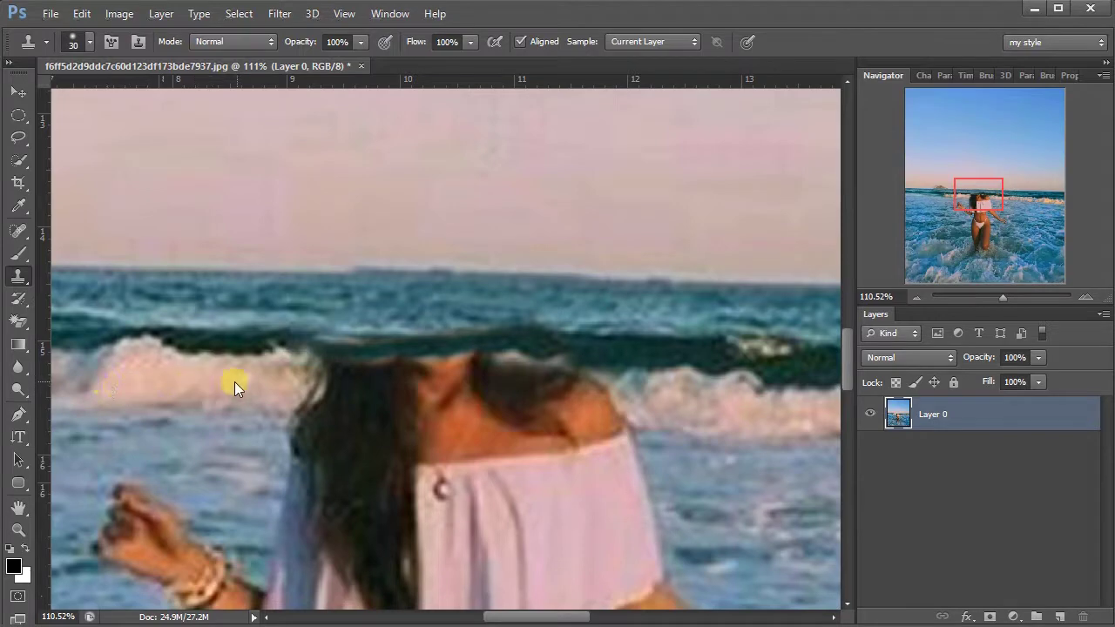
Step: Clone white wave foam over the long hair and the side of the neck, raising the brush size to 50
mouse_move(297, 368)
mouse_down()
mouse_move(352, 368)
mouse_move(396, 386)
mouse_up()
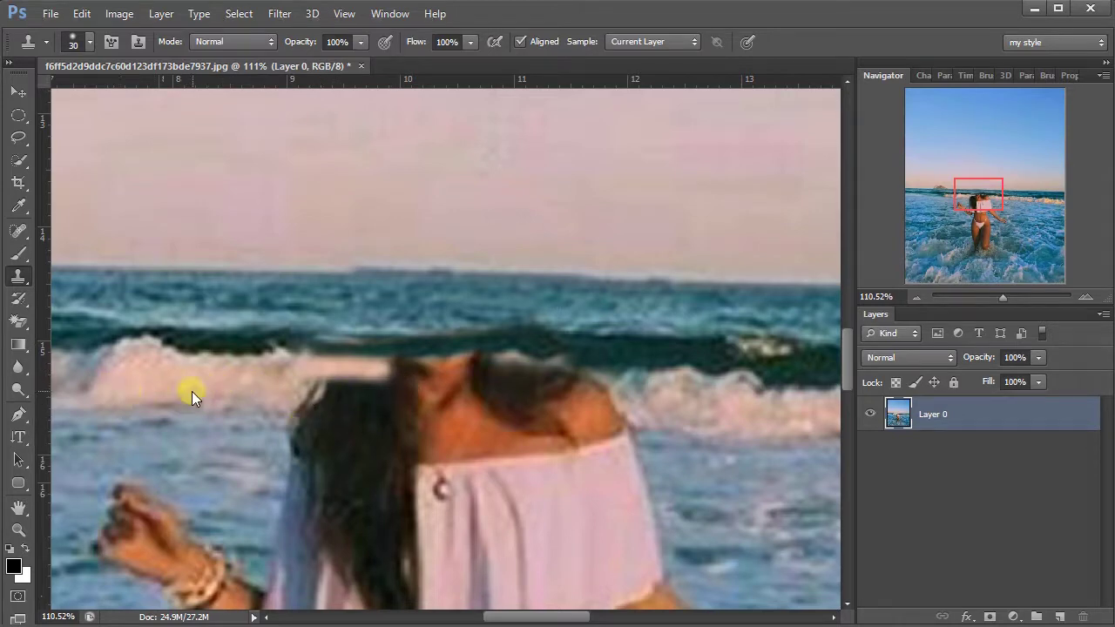
mouse_move(283, 393)
mouse_down()
mouse_move(381, 386)
mouse_move(353, 384)
mouse_up()
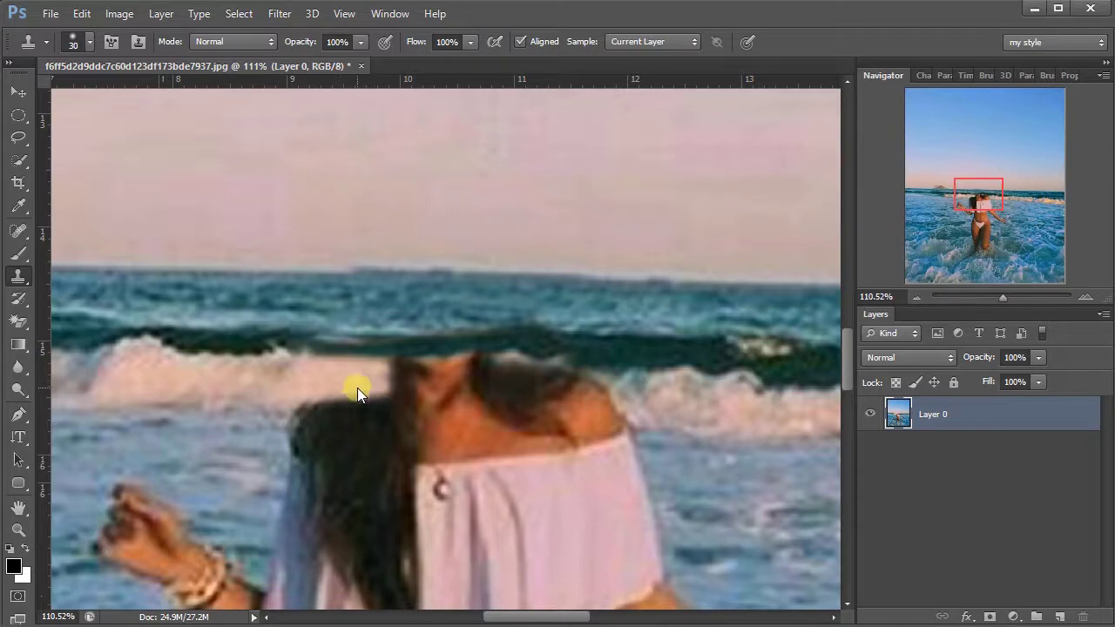
key(bracketright)
key(bracketright)
mouse_move(286, 398)
mouse_down()
mouse_move(355, 401)
mouse_move(416, 374)
mouse_up()
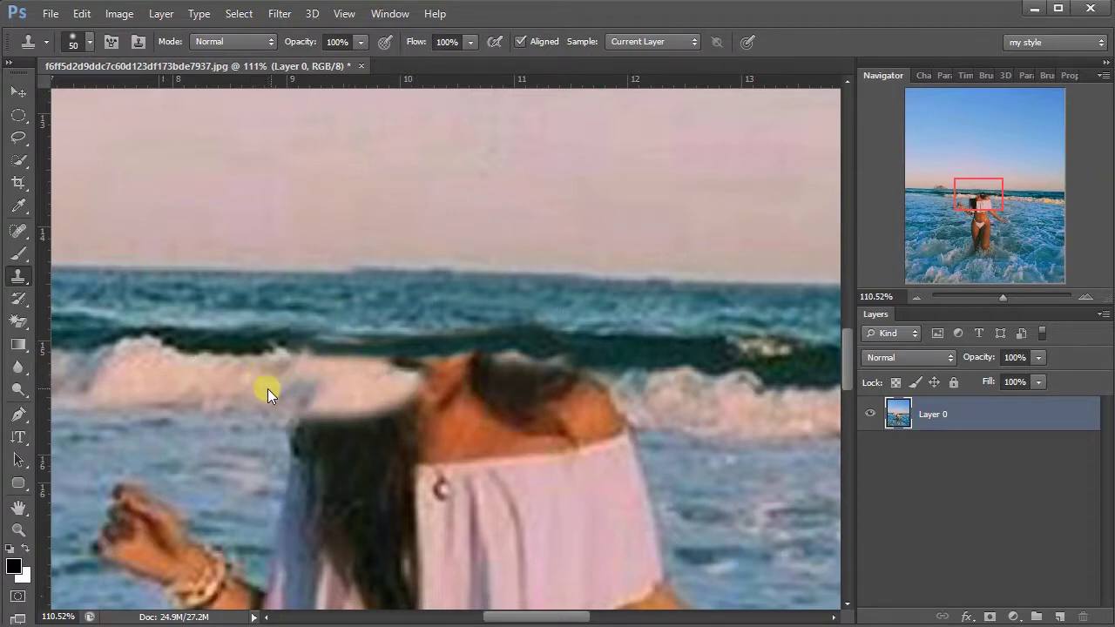
mouse_move(384, 376)
mouse_down()
mouse_move(434, 366)
mouse_move(434, 398)
mouse_up()
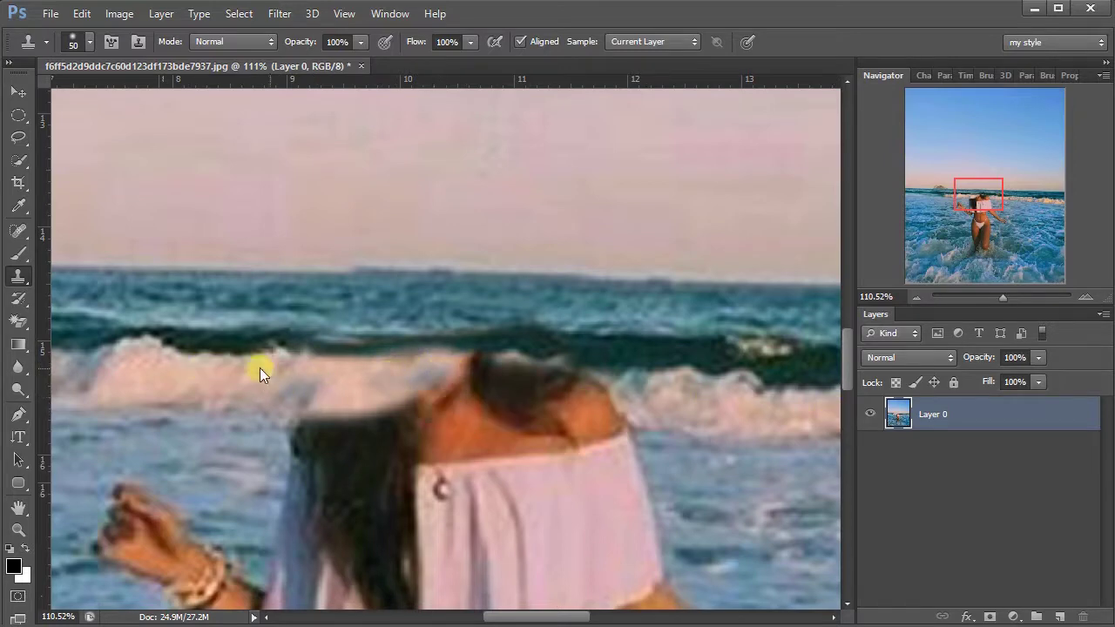
alt+click(292, 381)
drag(377, 379, 429, 370)
click(390, 380)
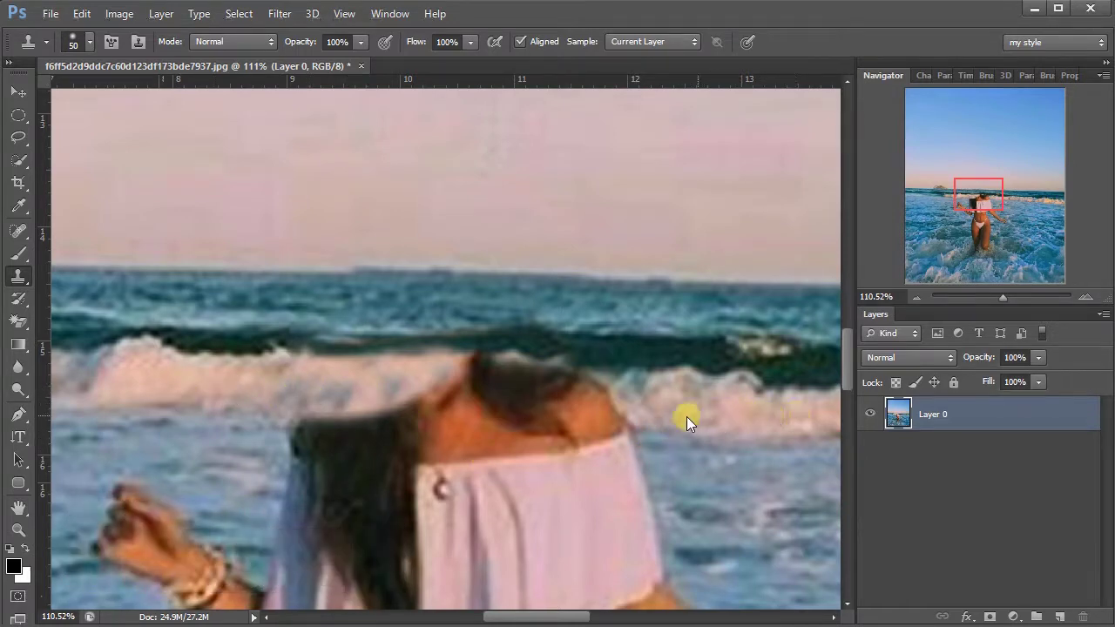
Step: Clone the wave foam over the bare shoulder and remaining hair, and extend the dark wave above the neck
mouse_move(656, 413)
mouse_down()
mouse_move(533, 402)
mouse_move(656, 394)
mouse_up()
key(ctrl+z)
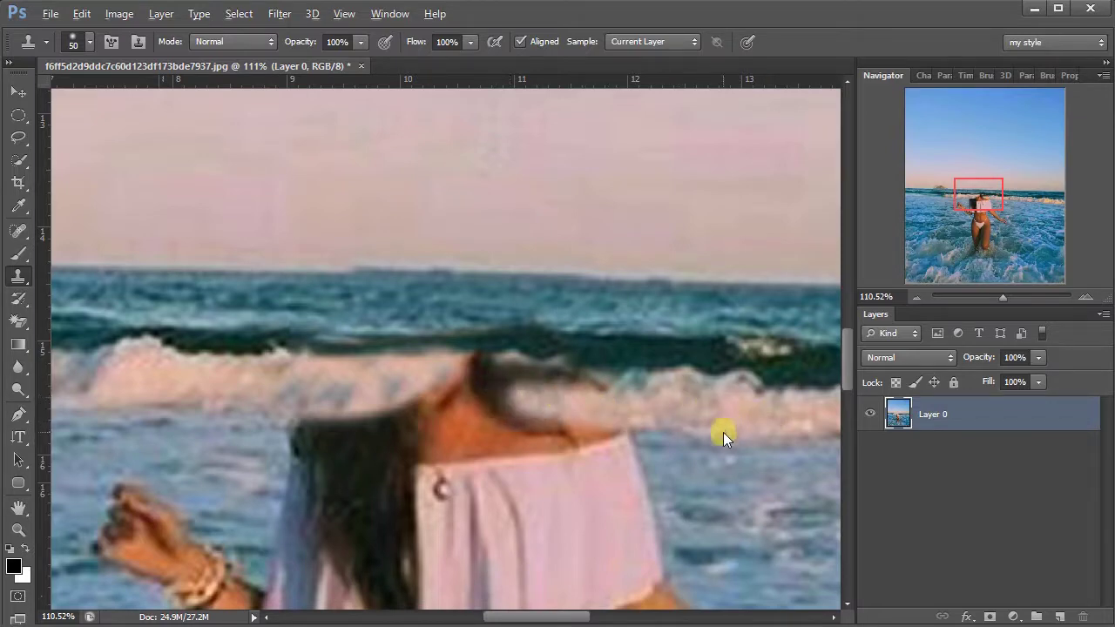
click(616, 393)
drag(616, 392, 470, 369)
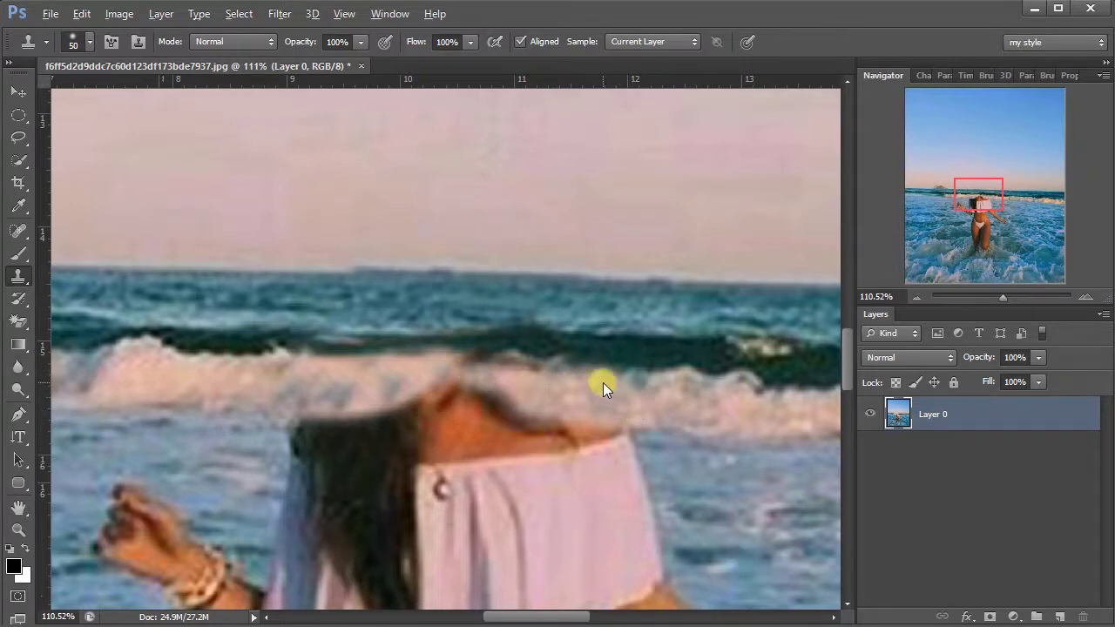
drag(537, 368, 489, 369)
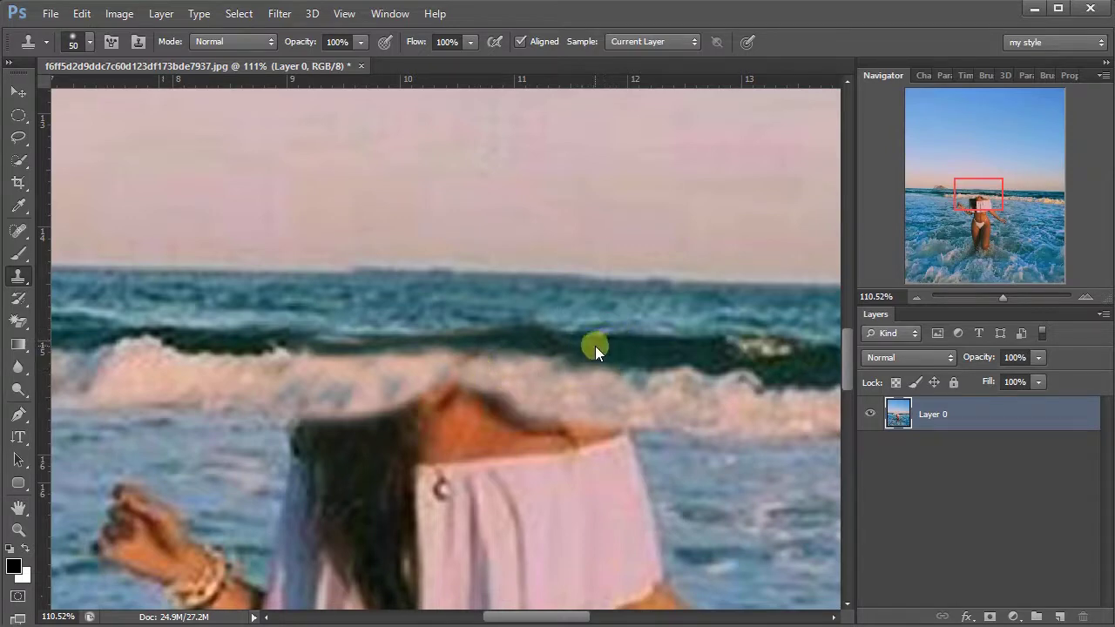
drag(478, 349, 435, 347)
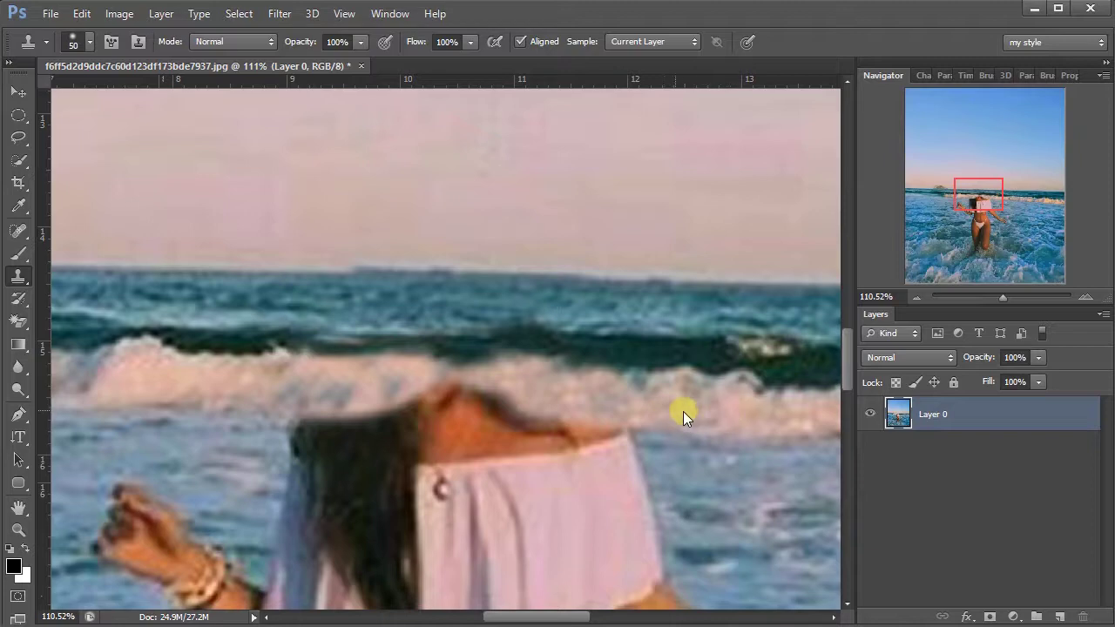
drag(551, 398, 415, 394)
Step: Clone the calm water just below the foam line over the top of the hair, neck and shoulders
drag(1000, 298, 993, 299)
click(1010, 231)
drag(1010, 231, 1007, 257)
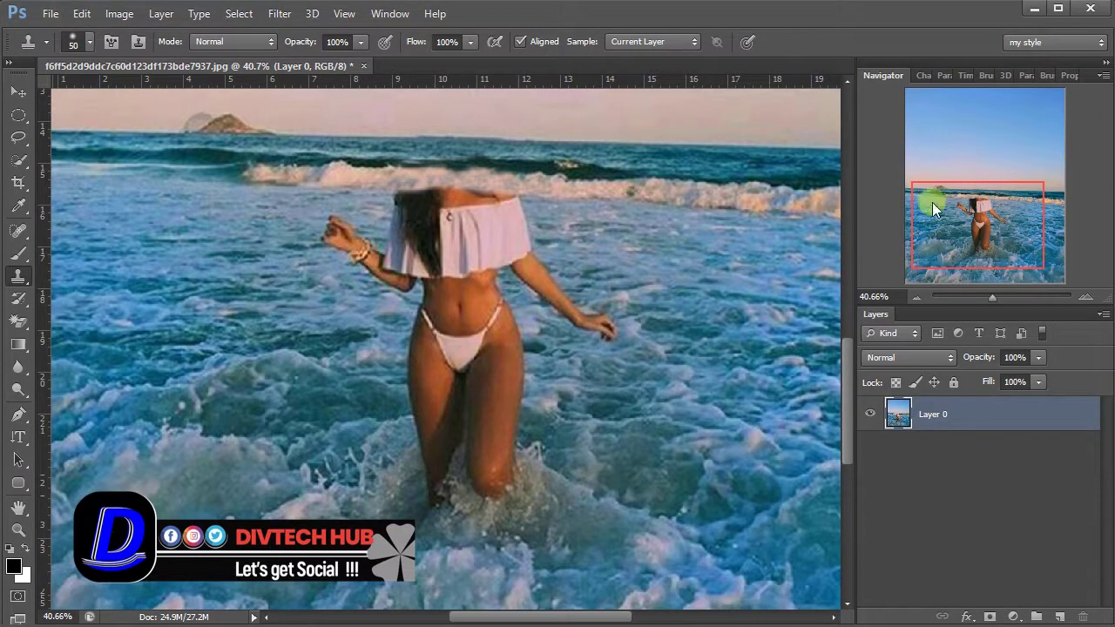
scroll(961, 261, down, 2)
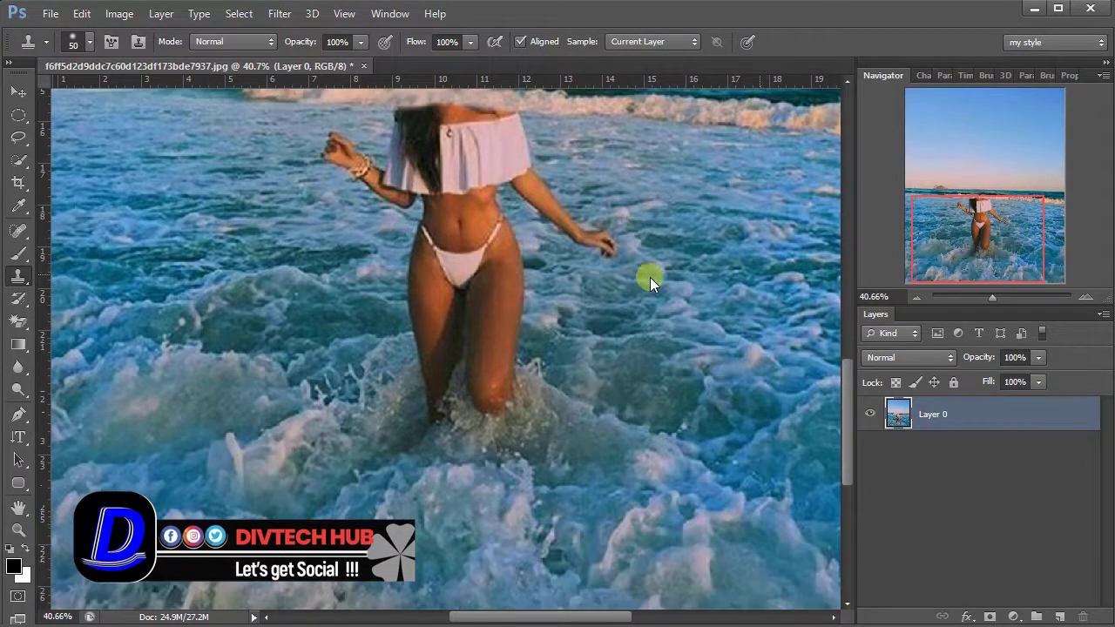
scroll(642, 279, up, 2)
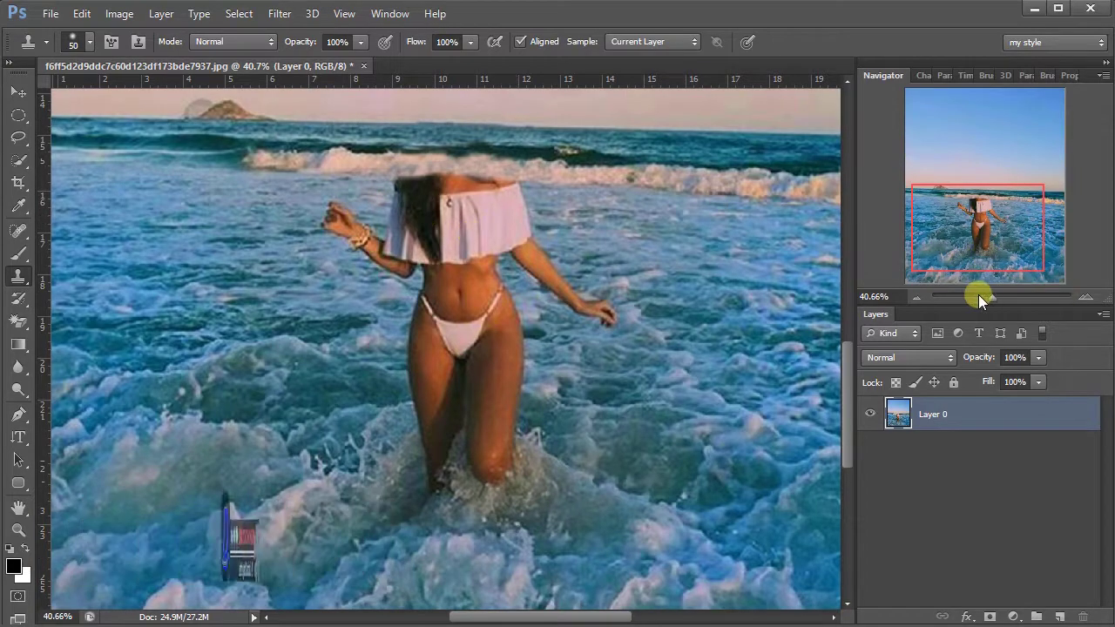
drag(990, 298, 1001, 300)
drag(980, 234, 978, 196)
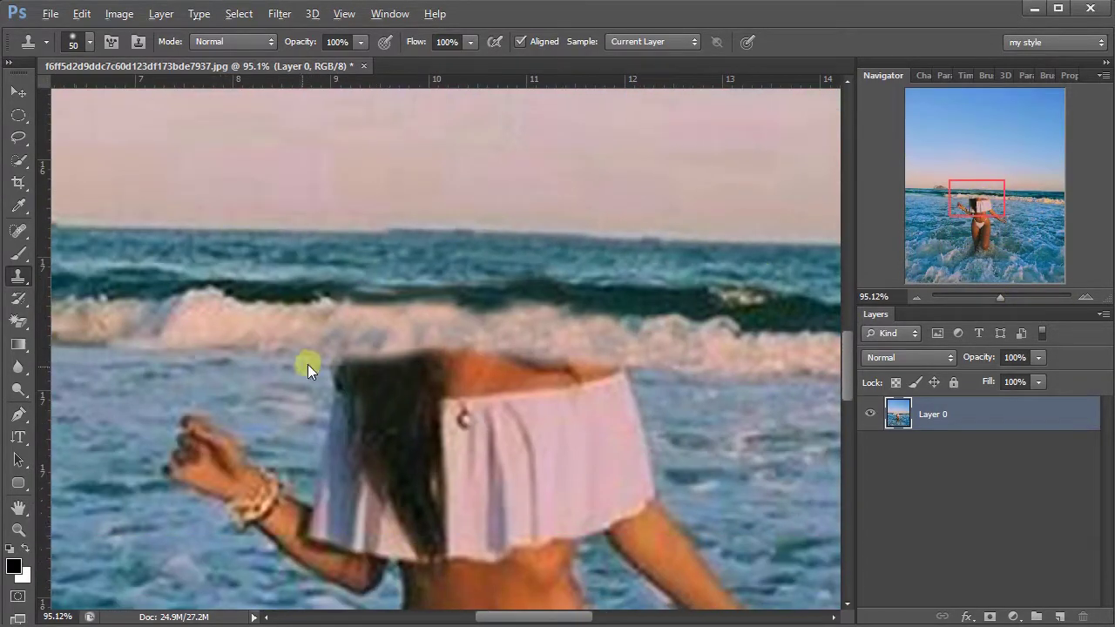
alt+click(213, 366)
drag(327, 376, 550, 371)
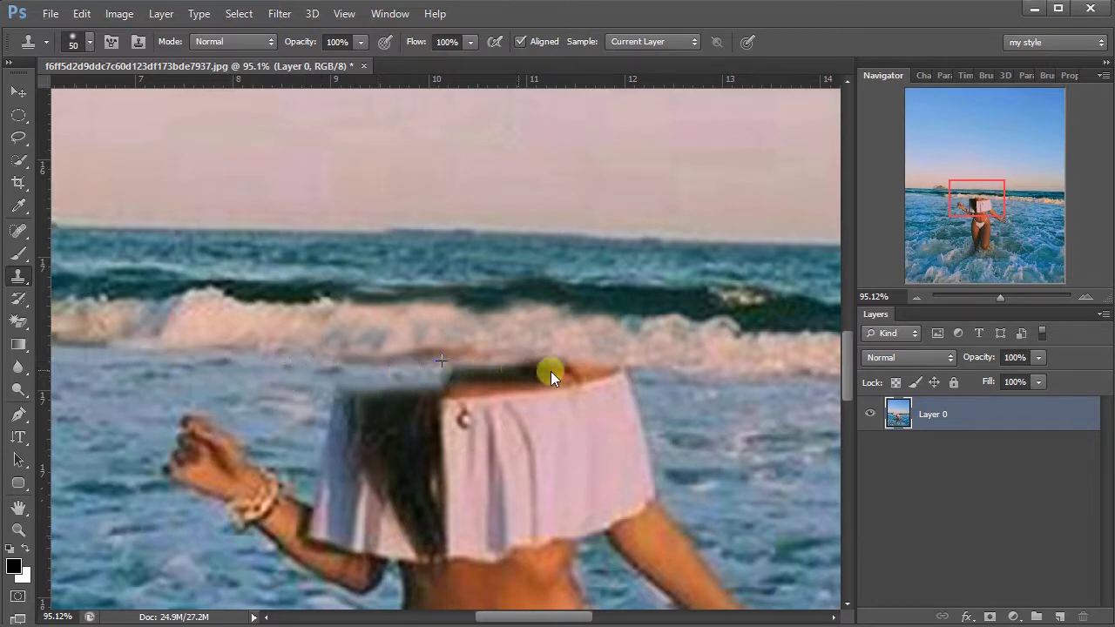
drag(292, 366, 480, 359)
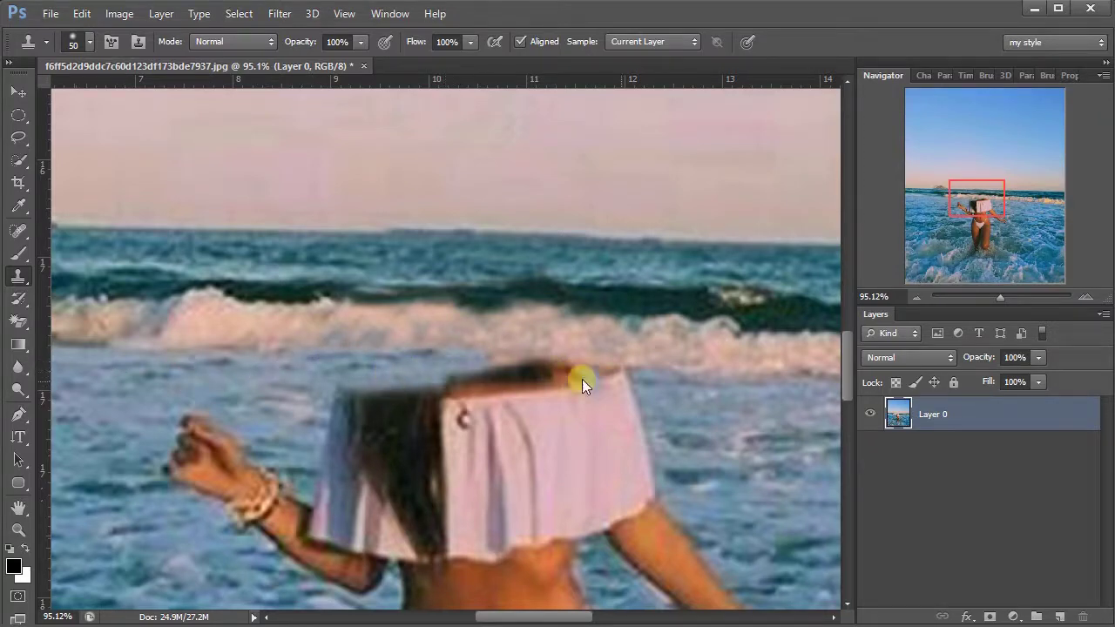
Step: Clone nearby sea water over the remaining shoulder and most of the white off-shoulder top and hair
alt+click(751, 401)
drag(650, 392, 519, 367)
alt+click(331, 363)
drag(417, 365, 516, 371)
scroll(364, 372, down, 1)
mouse_move(675, 370)
mouse_down()
mouse_move(631, 353)
mouse_move(614, 379)
mouse_move(617, 395)
mouse_move(643, 357)
mouse_move(635, 445)
mouse_move(603, 458)
mouse_move(624, 395)
mouse_move(605, 371)
mouse_move(575, 450)
mouse_move(576, 335)
mouse_move(542, 391)
mouse_move(591, 442)
mouse_up()
mouse_move(520, 336)
mouse_down()
mouse_move(452, 325)
mouse_move(313, 350)
mouse_move(329, 425)
mouse_move(436, 352)
mouse_move(523, 452)
mouse_move(489, 430)
mouse_move(579, 520)
mouse_up()
mouse_move(461, 388)
mouse_down()
mouse_move(394, 399)
mouse_move(463, 351)
mouse_move(299, 373)
mouse_move(326, 461)
mouse_up()
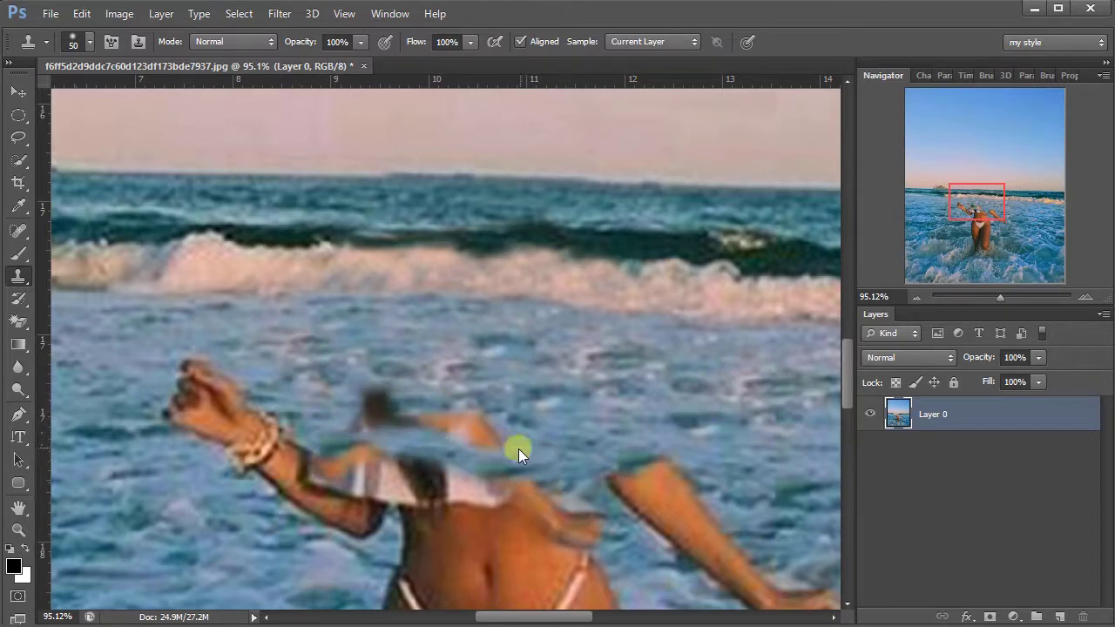
Step: Clone the open water beside the extended lower arm over its hand and forearm
drag(977, 228, 996, 227)
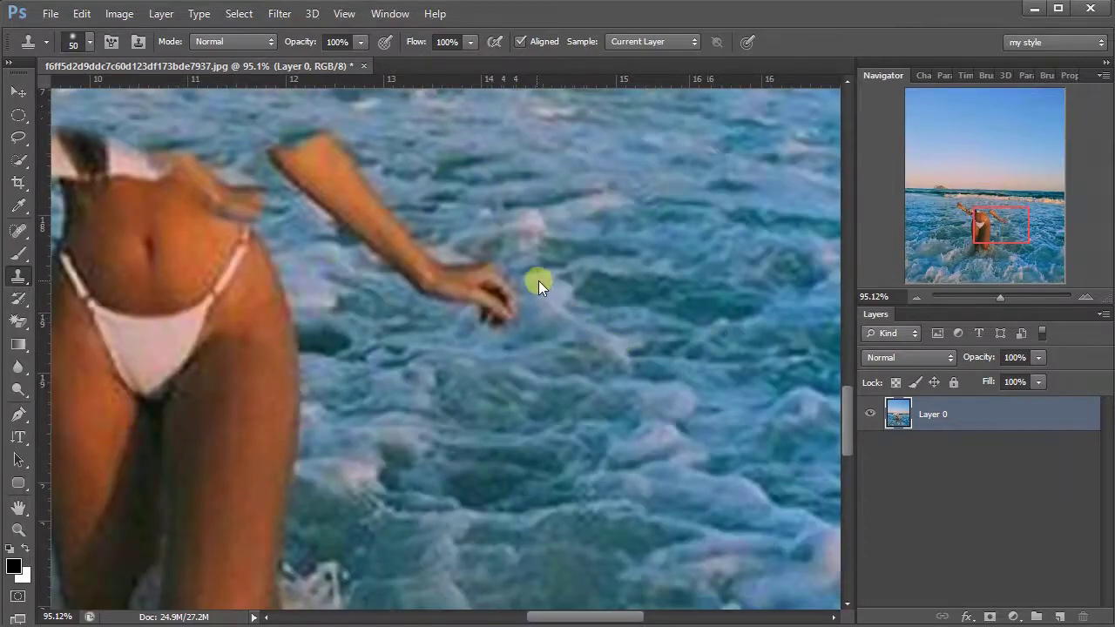
alt+click(717, 238)
mouse_move(383, 261)
mouse_down()
mouse_move(434, 299)
mouse_move(379, 218)
mouse_move(324, 203)
mouse_move(296, 148)
mouse_up()
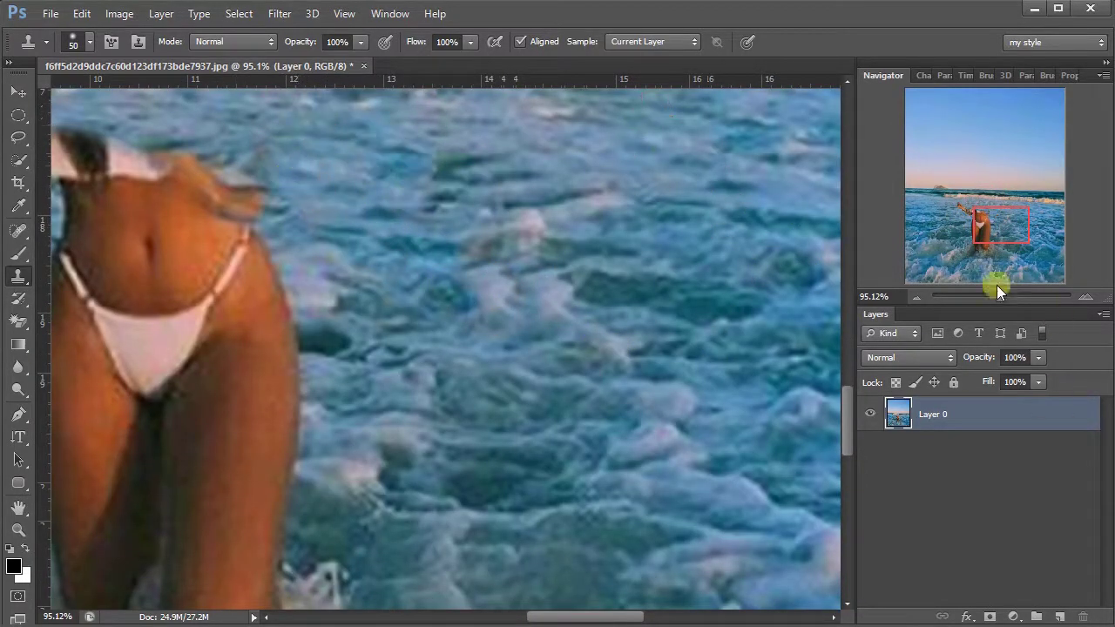
Step: Clone sea water over the raised arm with the bracelet, the torso and the hips, down to the thighs
key(ctrl+0)
key(ctrl+1)
drag(896, 186, 933, 214)
alt+click(123, 338)
mouse_move(577, 363)
mouse_down()
mouse_move(651, 345)
mouse_move(662, 321)
mouse_move(661, 378)
mouse_move(698, 417)
mouse_move(771, 413)
mouse_up()
drag(949, 209, 982, 225)
mouse_move(274, 304)
mouse_down()
mouse_move(492, 353)
mouse_move(480, 400)
mouse_move(377, 354)
mouse_move(416, 381)
mouse_move(330, 413)
mouse_move(551, 459)
mouse_move(292, 474)
mouse_move(477, 500)
mouse_move(598, 488)
mouse_move(343, 557)
mouse_up()
Step: Clone the darker wave water over the upper part of both legs, down toward the knees
drag(985, 221, 989, 242)
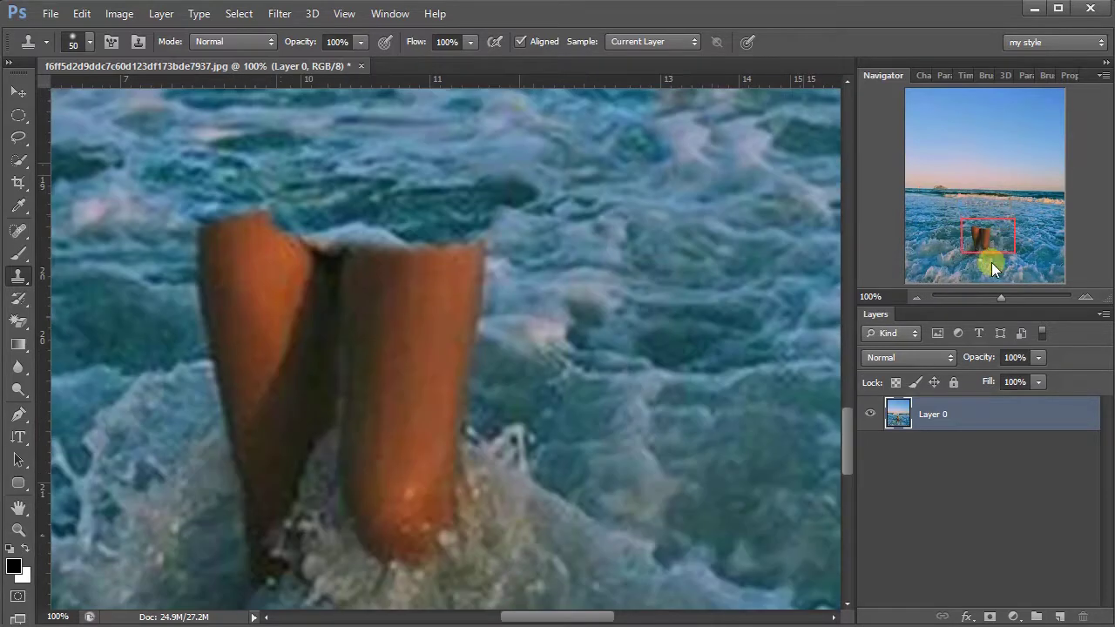
drag(1000, 297, 995, 298)
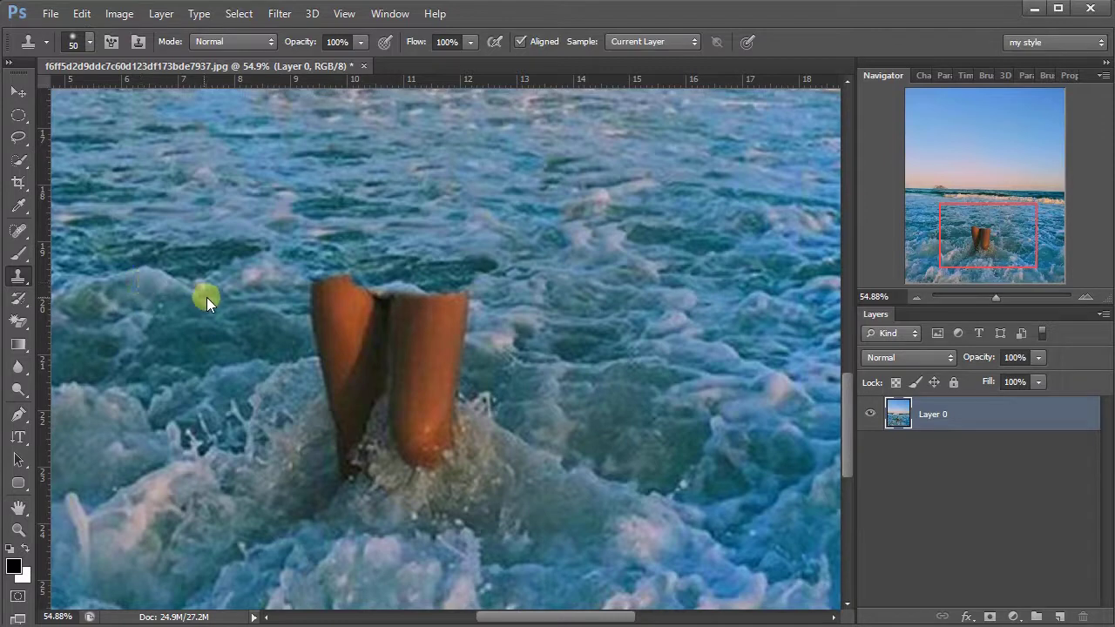
mouse_move(315, 281)
mouse_down()
mouse_move(352, 281)
mouse_move(364, 300)
mouse_move(380, 296)
mouse_move(378, 316)
mouse_move(303, 307)
mouse_move(331, 360)
mouse_move(351, 319)
mouse_move(405, 297)
mouse_move(459, 308)
mouse_move(446, 333)
mouse_move(470, 353)
mouse_move(430, 317)
mouse_move(478, 354)
mouse_move(386, 331)
mouse_move(391, 340)
mouse_move(569, 276)
mouse_up()
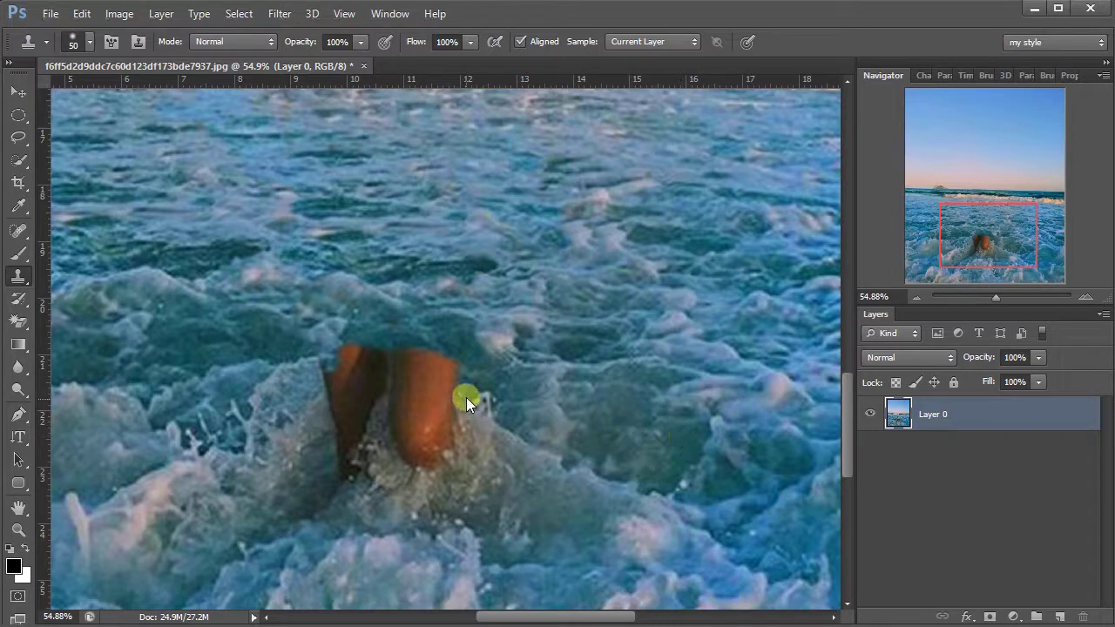
mouse_move(469, 384)
mouse_down()
mouse_move(424, 362)
mouse_move(457, 372)
mouse_move(445, 358)
mouse_move(401, 361)
mouse_move(446, 397)
mouse_move(433, 374)
mouse_move(451, 390)
mouse_move(378, 343)
mouse_up()
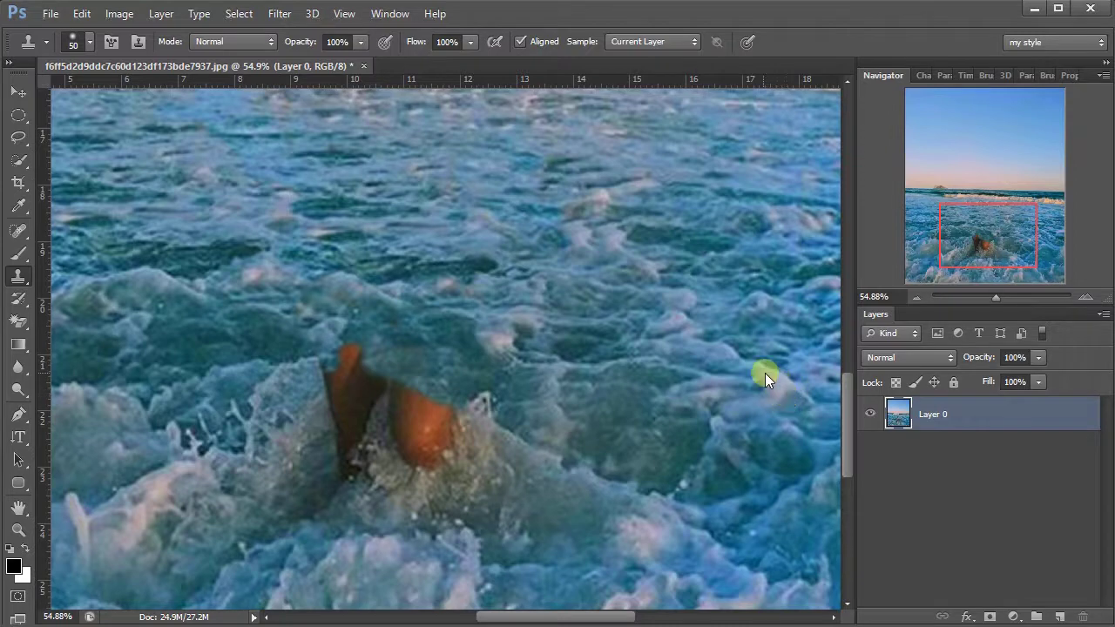
Step: Clone waves and foam over the knees and the brown splash around them, using brush size 70
mouse_move(503, 400)
mouse_down()
mouse_move(391, 393)
mouse_move(402, 398)
mouse_move(351, 351)
mouse_move(329, 374)
mouse_move(334, 358)
mouse_move(333, 403)
mouse_move(351, 352)
mouse_move(374, 361)
mouse_move(369, 349)
mouse_move(360, 366)
mouse_move(450, 383)
mouse_move(430, 377)
mouse_move(462, 395)
mouse_move(468, 415)
mouse_move(449, 412)
mouse_move(436, 443)
mouse_move(448, 431)
mouse_move(447, 446)
mouse_move(430, 432)
mouse_move(426, 455)
mouse_move(407, 407)
mouse_move(405, 470)
mouse_move(356, 465)
mouse_move(375, 415)
mouse_move(373, 394)
mouse_move(342, 453)
mouse_move(351, 389)
mouse_move(304, 512)
mouse_move(363, 460)
mouse_move(305, 514)
mouse_move(180, 595)
mouse_move(437, 416)
mouse_move(472, 475)
mouse_move(483, 441)
mouse_move(495, 444)
mouse_move(473, 404)
mouse_move(590, 482)
mouse_up()
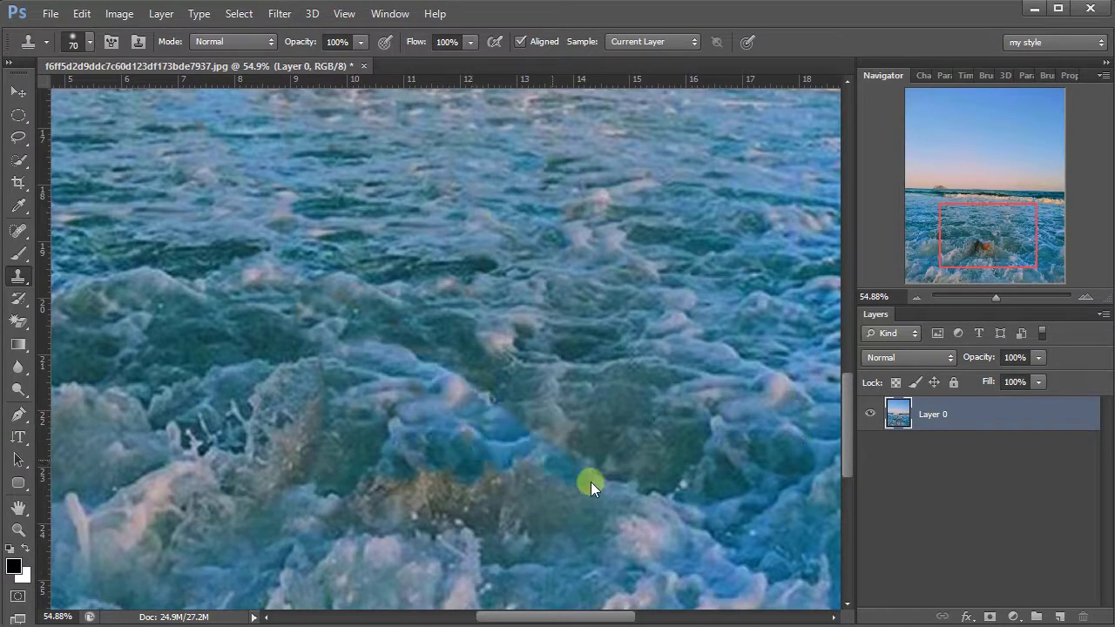
mouse_move(666, 492)
mouse_down()
mouse_move(626, 502)
mouse_move(539, 494)
mouse_move(489, 431)
mouse_move(639, 468)
mouse_move(718, 444)
mouse_move(642, 498)
mouse_up()
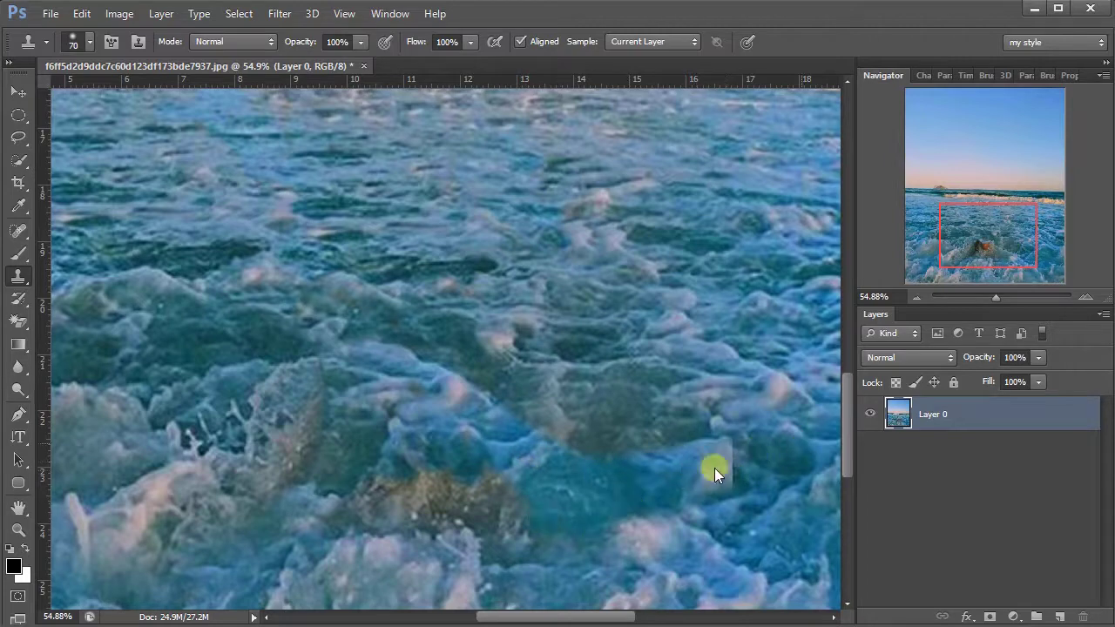
mouse_move(487, 503)
mouse_down()
mouse_move(384, 512)
mouse_move(527, 515)
mouse_move(406, 473)
mouse_move(602, 493)
mouse_move(605, 510)
mouse_move(384, 503)
mouse_move(500, 480)
mouse_move(345, 479)
mouse_move(402, 398)
mouse_move(394, 390)
mouse_move(348, 440)
mouse_move(285, 420)
mouse_move(312, 379)
mouse_move(288, 423)
mouse_move(338, 398)
mouse_move(273, 484)
mouse_move(187, 532)
mouse_move(253, 445)
mouse_move(289, 421)
mouse_move(204, 473)
mouse_up()
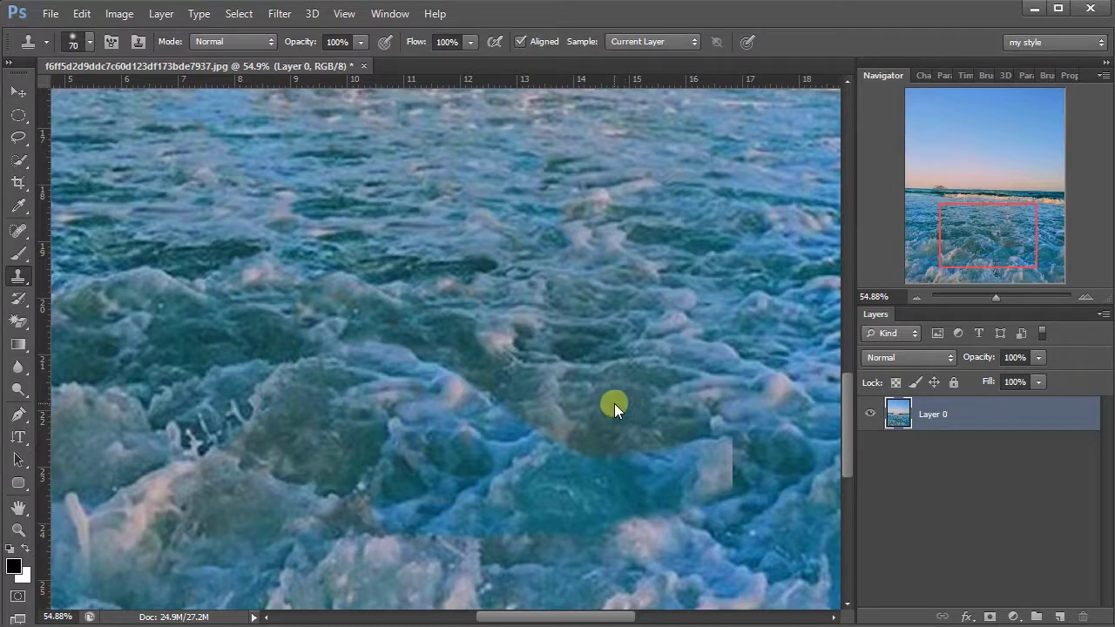
Step: Blend the hard edges of the cloned patches into the surrounding waves and foam where the legs stood
mouse_move(691, 441)
mouse_down()
mouse_move(745, 482)
mouse_move(726, 430)
mouse_move(703, 452)
mouse_up()
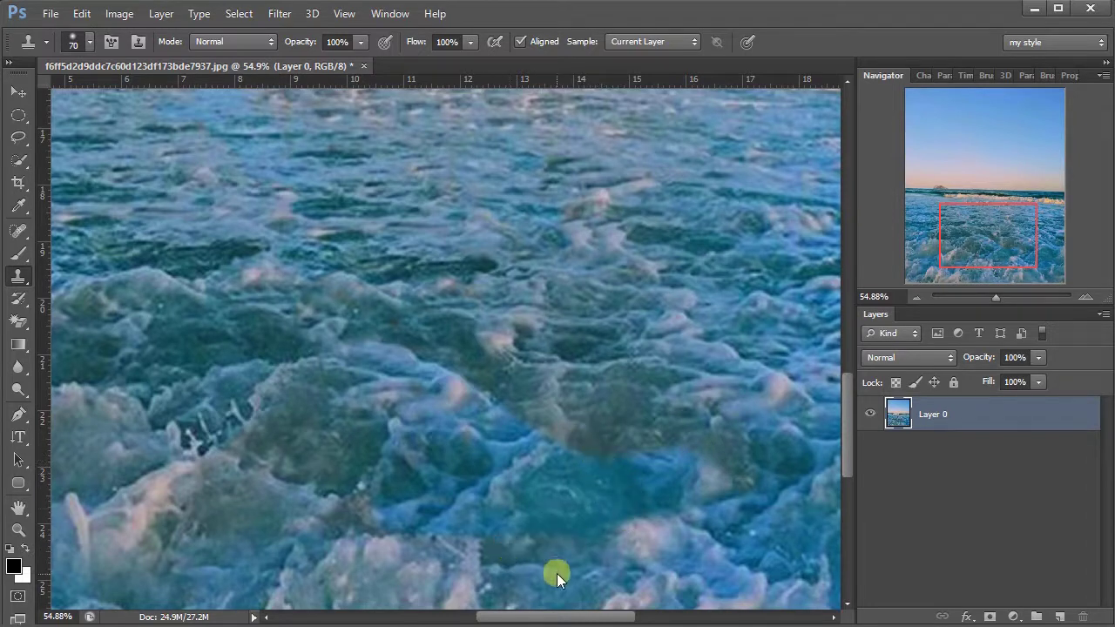
mouse_move(597, 524)
mouse_down()
mouse_move(375, 541)
mouse_move(436, 524)
mouse_up()
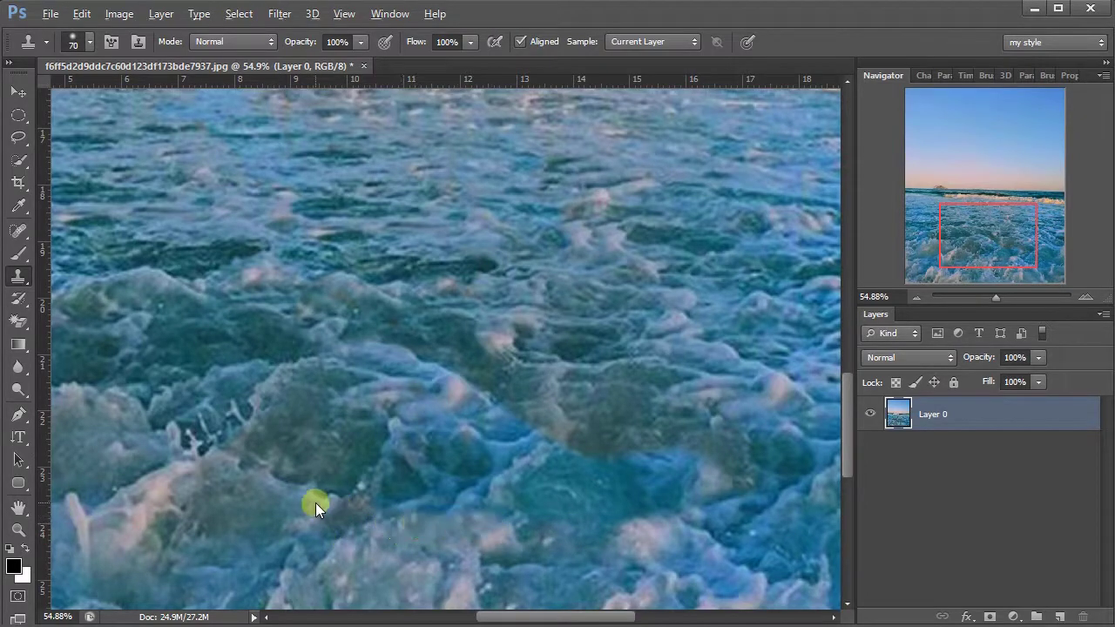
mouse_move(494, 448)
mouse_down()
mouse_move(392, 514)
mouse_move(542, 505)
mouse_move(323, 490)
mouse_up()
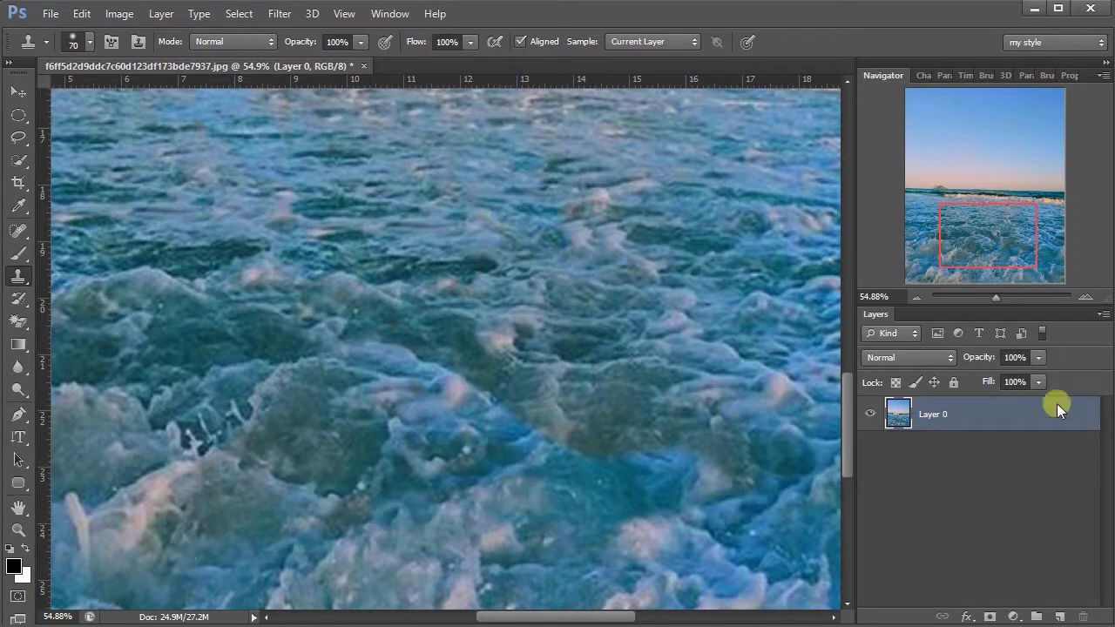
Step: Apply Auto Tone to the whole retouched beach photo
drag(998, 301, 984, 297)
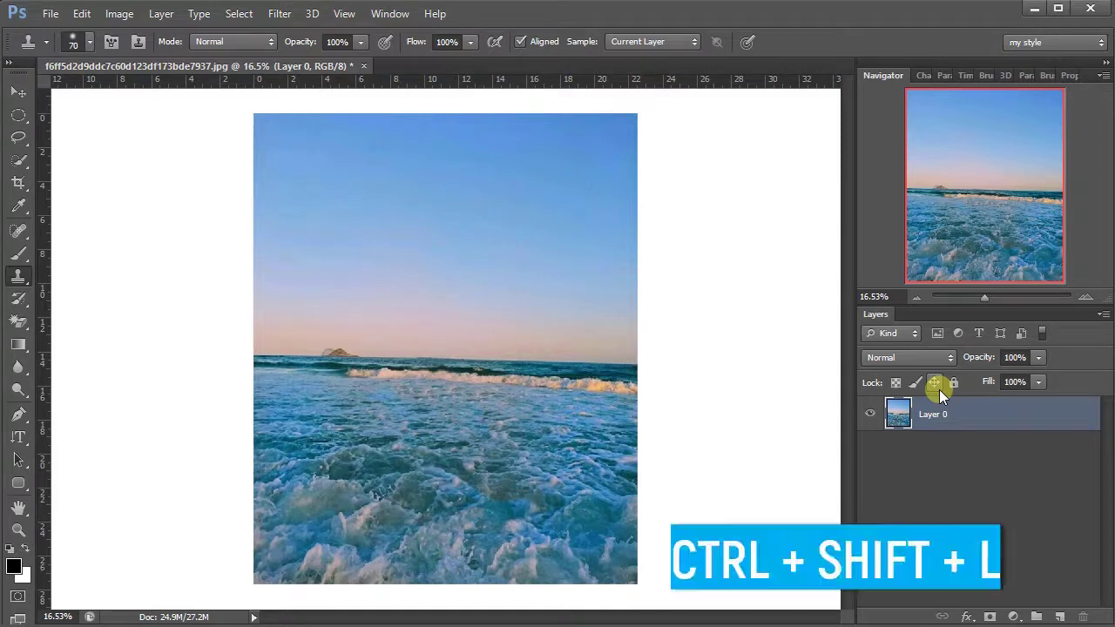
key(ctrl+shift+l)
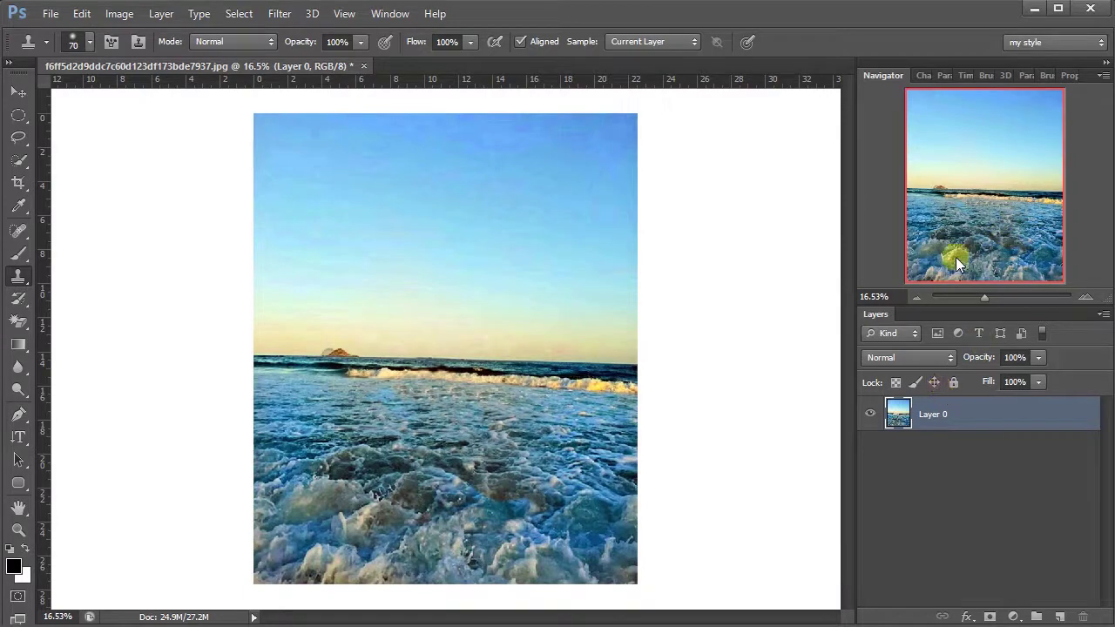
mouse_move(985, 296)
mouse_down()
mouse_move(995, 294)
mouse_move(984, 295)
mouse_up()
Step: Compare the photo with and without the Auto Tone correction, leaving the correction applied
key(ctrl+z)
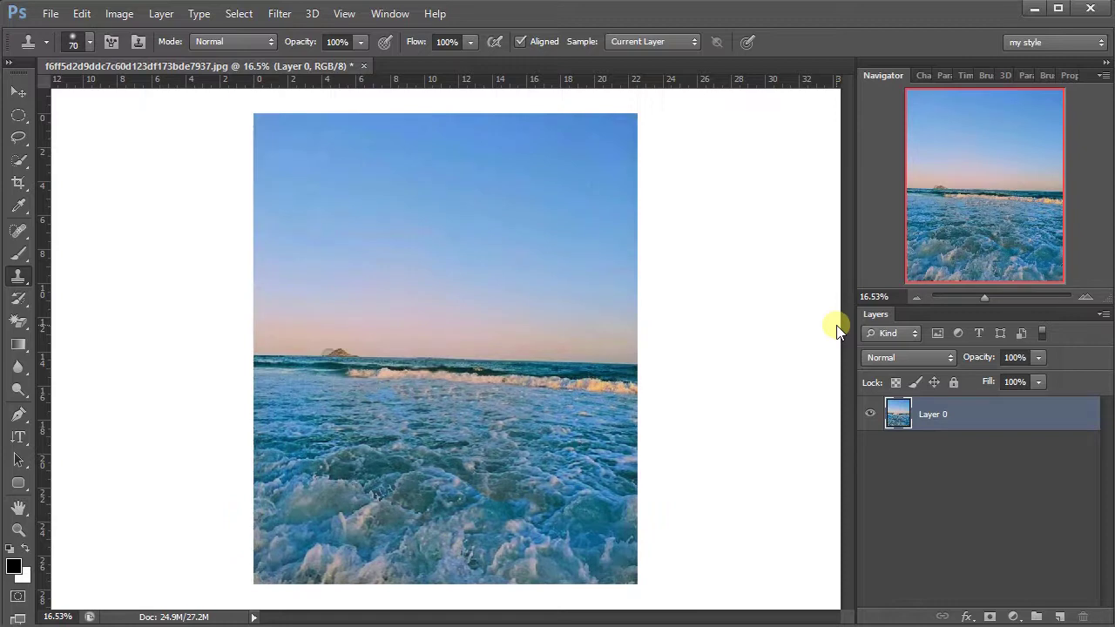
key(ctrl+z)
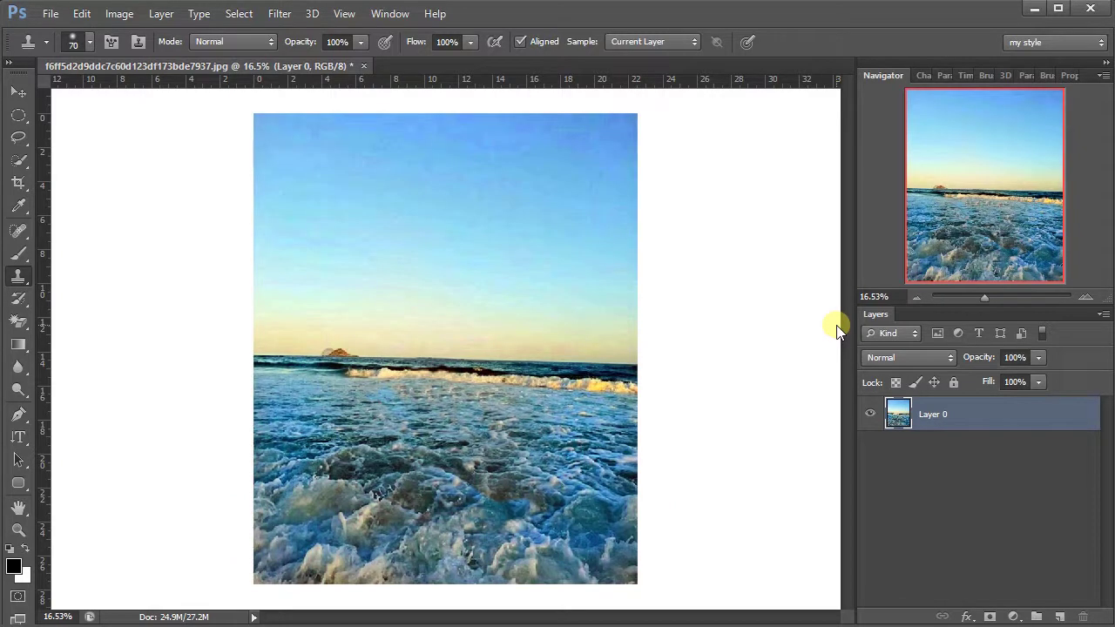
key(ctrl+z)
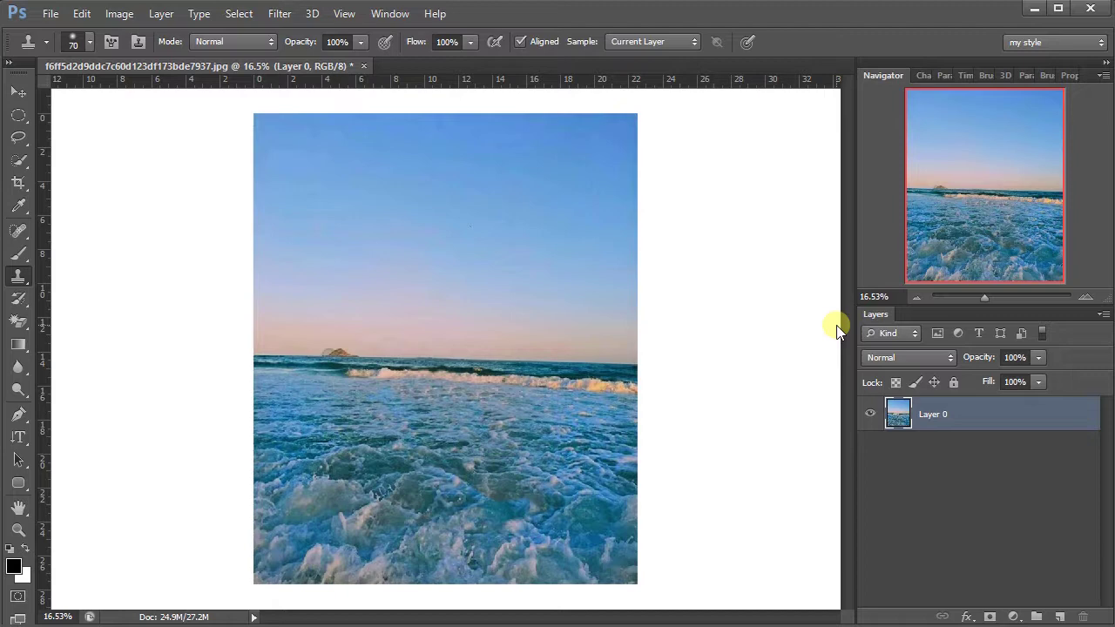
key(ctrl+z)
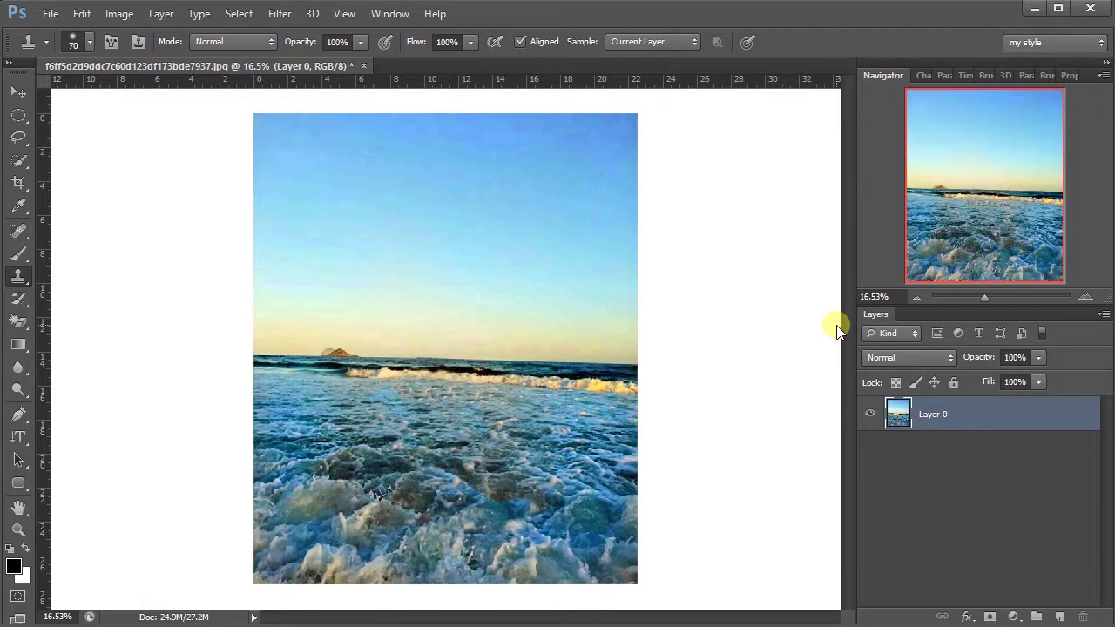